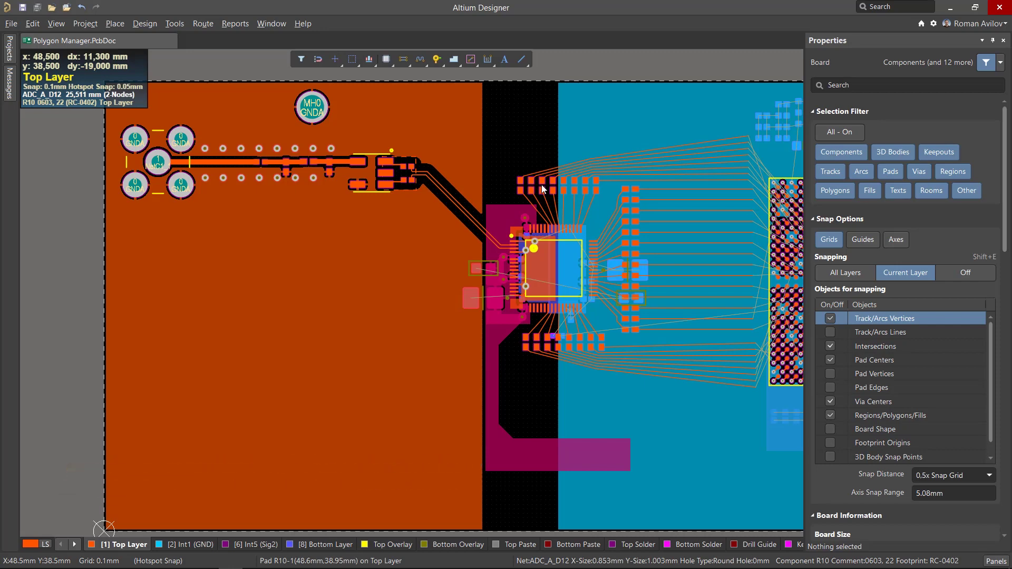
# - Open the Tools menu to reach the Polygon Pours commands
pyautogui.click(175, 25)
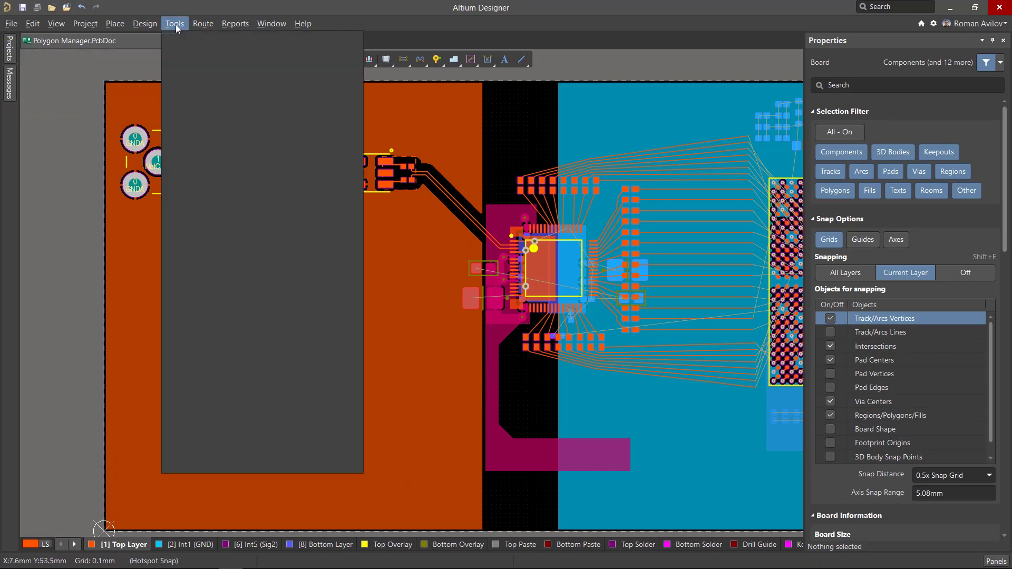
# - Open the Polygon Manager and inspect the GND, GNDA and VCC1P1_HPS polygons on the inner layers
pyautogui.moveTo(279, 126)
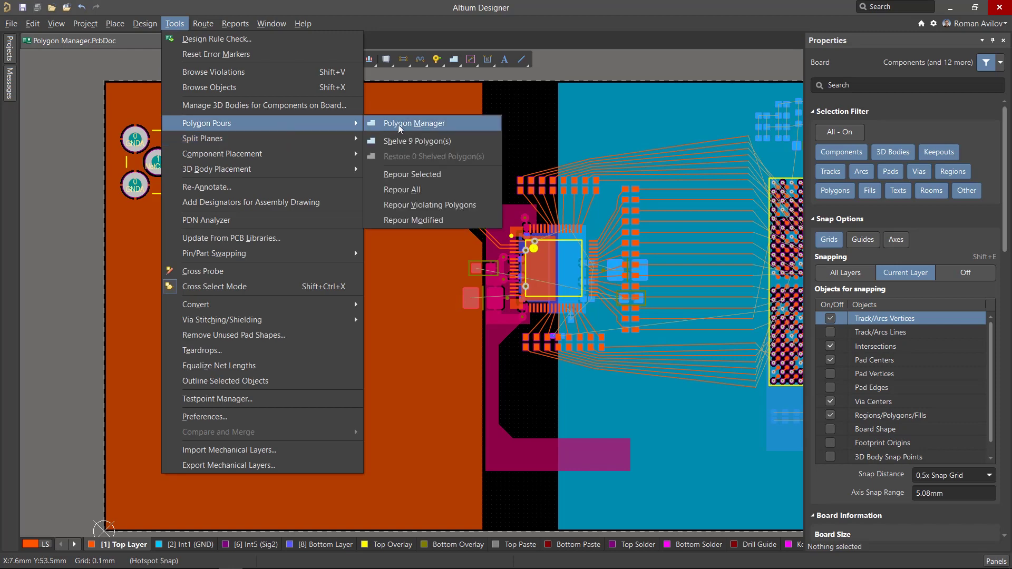
pyautogui.click(413, 124)
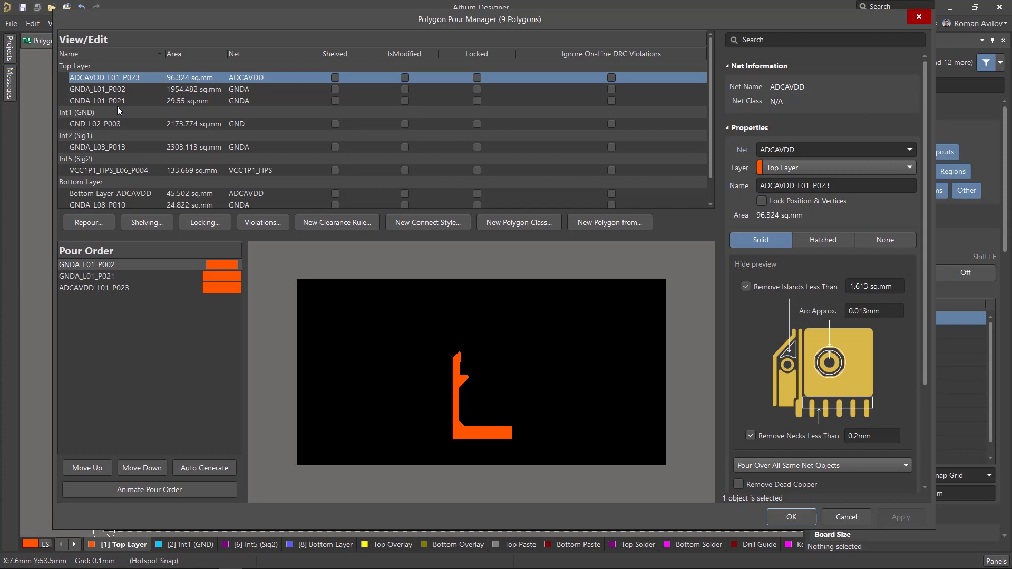
pyautogui.click(88, 124)
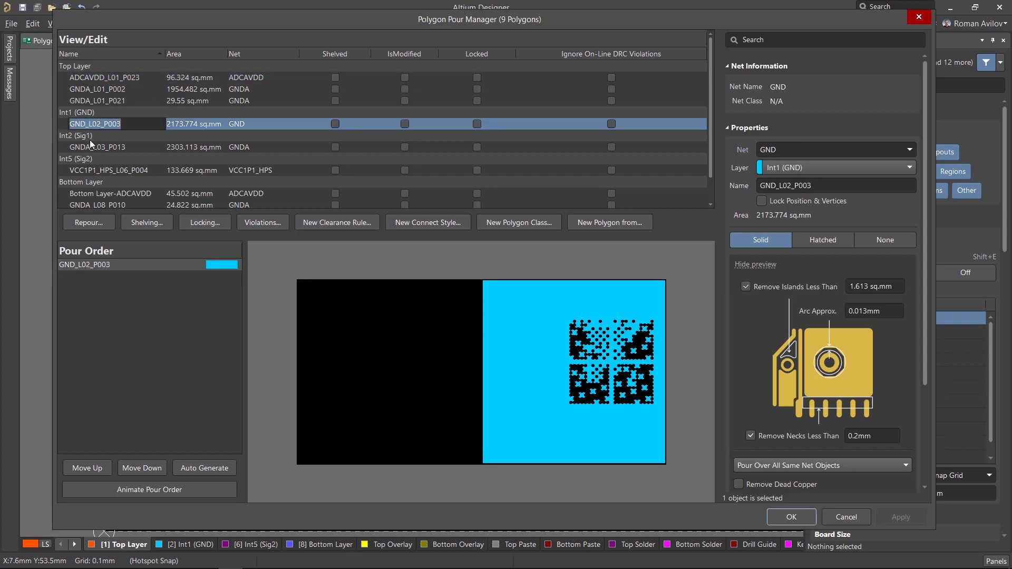
pyautogui.click(90, 146)
pyautogui.click(97, 169)
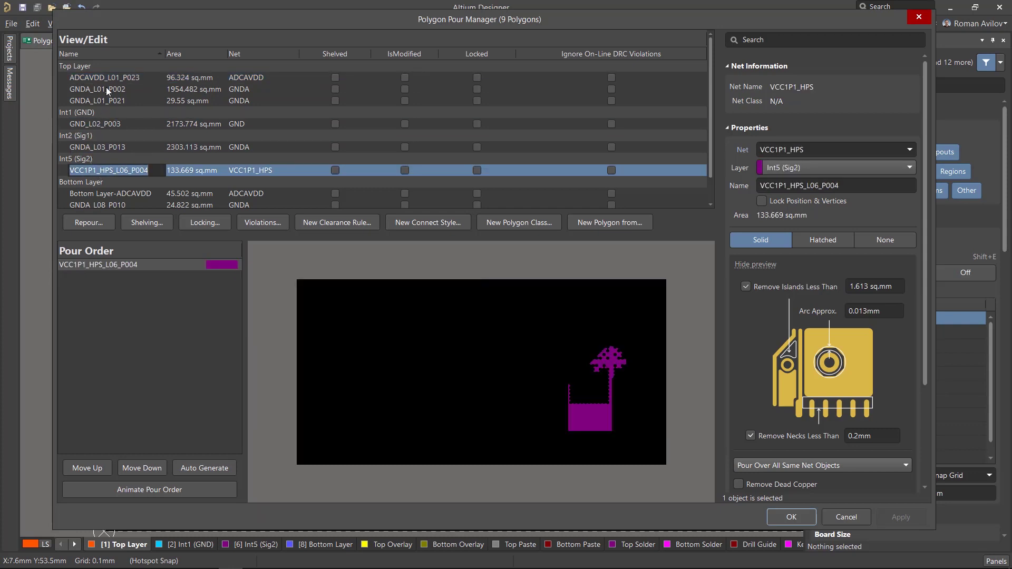
# - Rename the ADCAVDD_L01_P023 top-layer polygon to 1
pyautogui.click(109, 77)
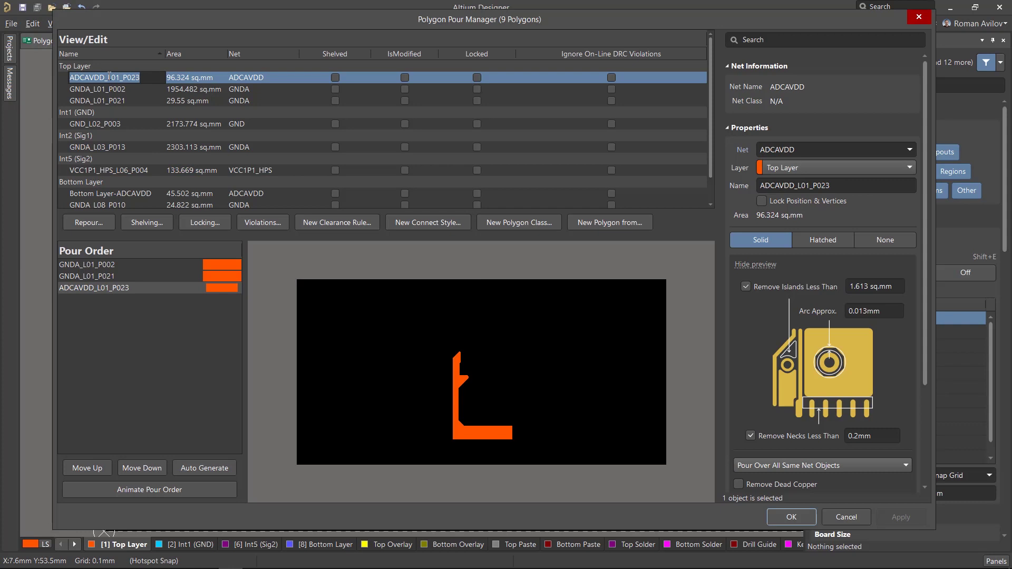
pyautogui.write('1')
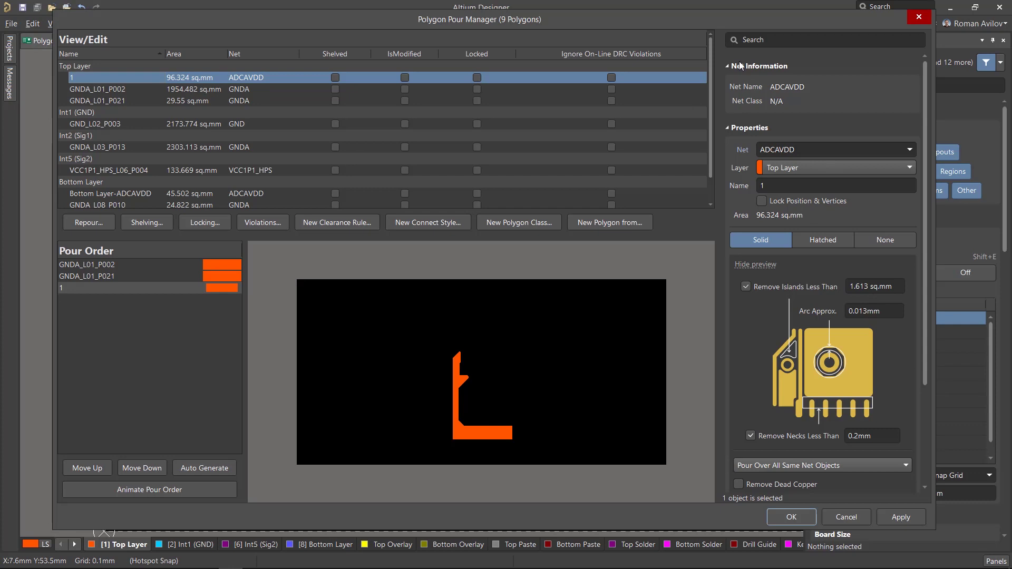
pyautogui.moveTo(723, 24); pyautogui.dragTo(745, 36)
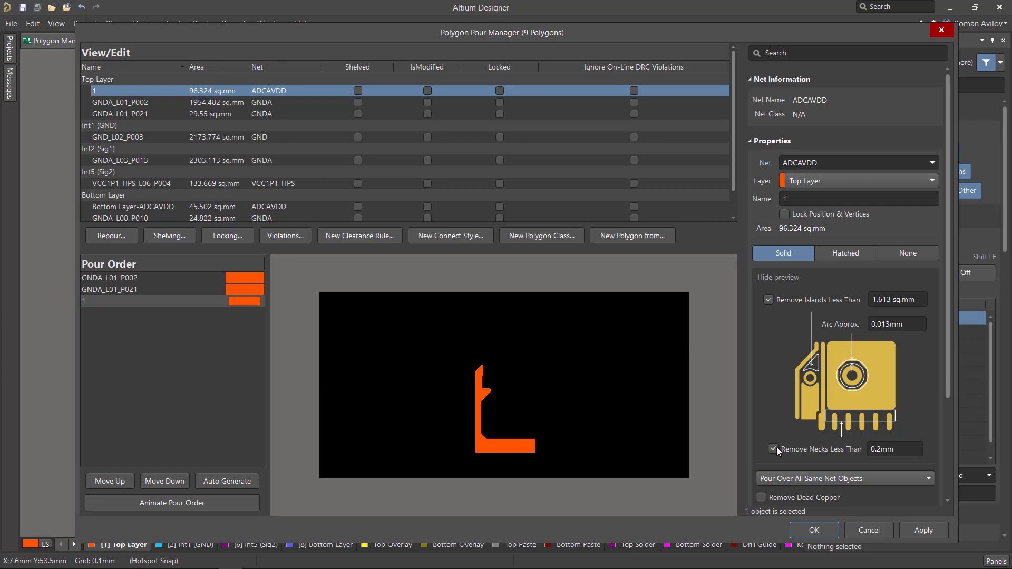
# - Turn on Remove Dead Copper for polygon 1, give GNDA_L01_P002 a 90-degree hatch, and apply with Yes
pyautogui.click(761, 498)
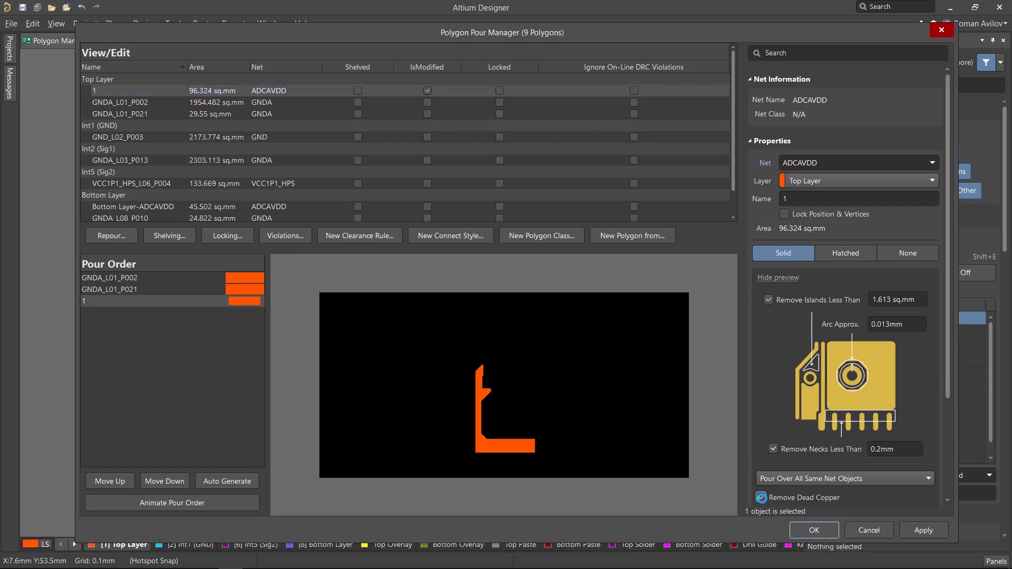
pyautogui.click(199, 103)
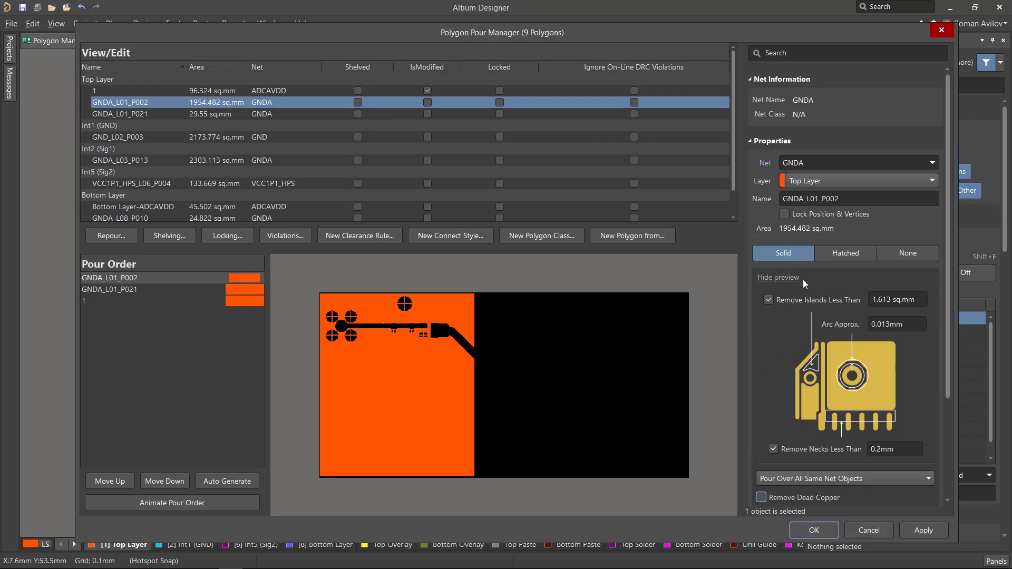
pyautogui.click(840, 253)
pyautogui.click(780, 482)
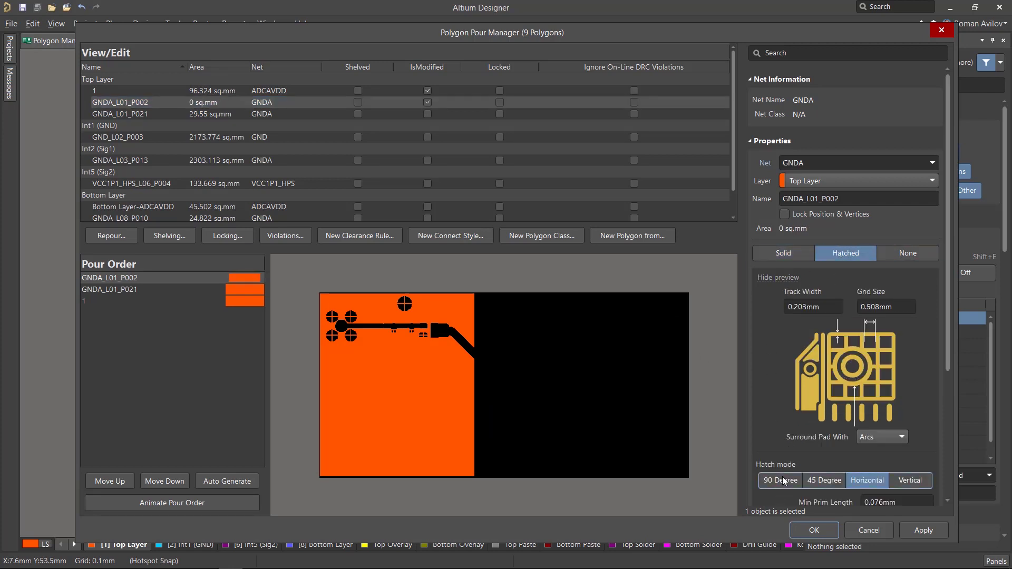
pyautogui.click(923, 530)
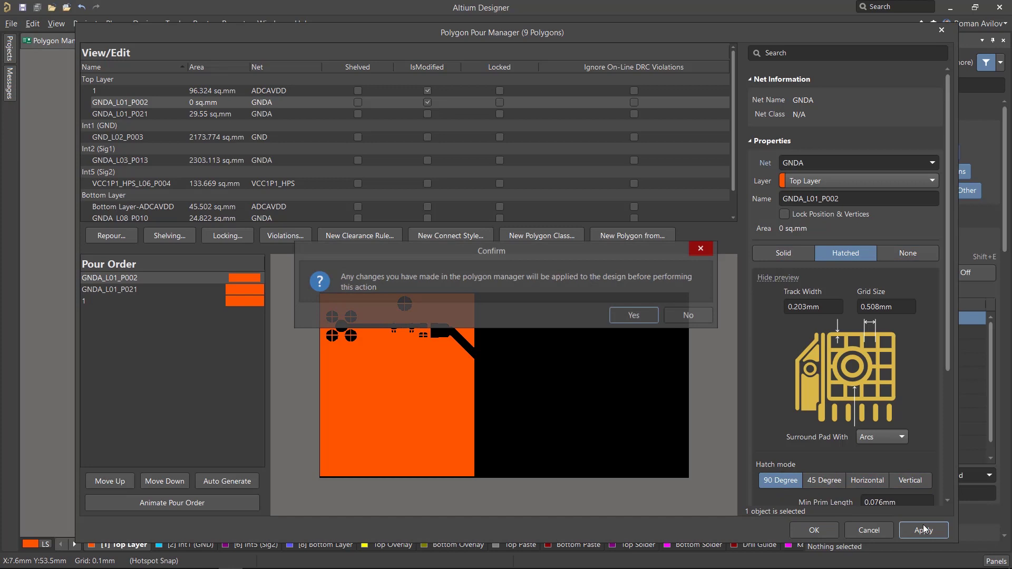
pyautogui.click(634, 316)
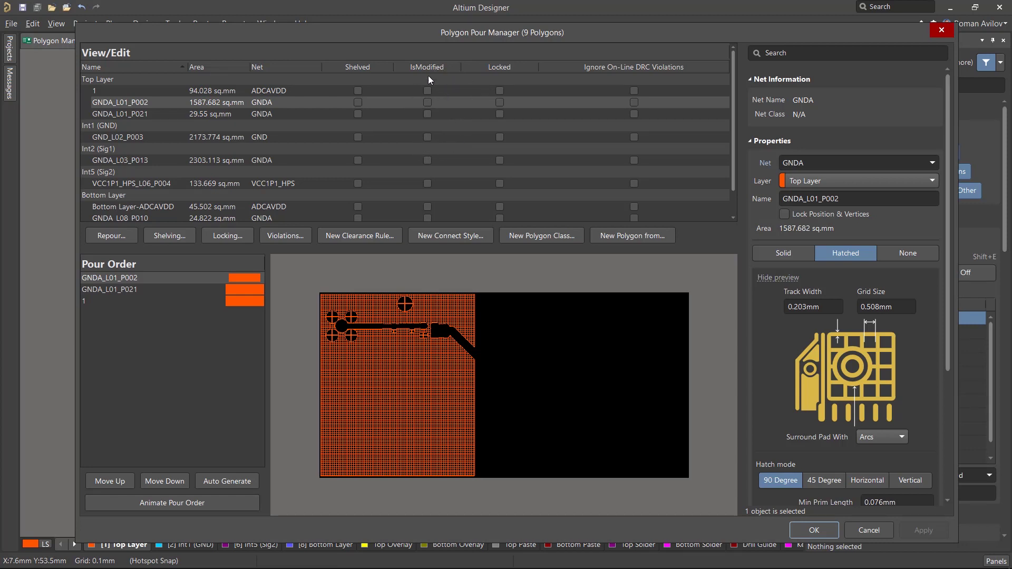
# - Force-repour all nine board polygons and confirm the prompt
pyautogui.click(99, 237)
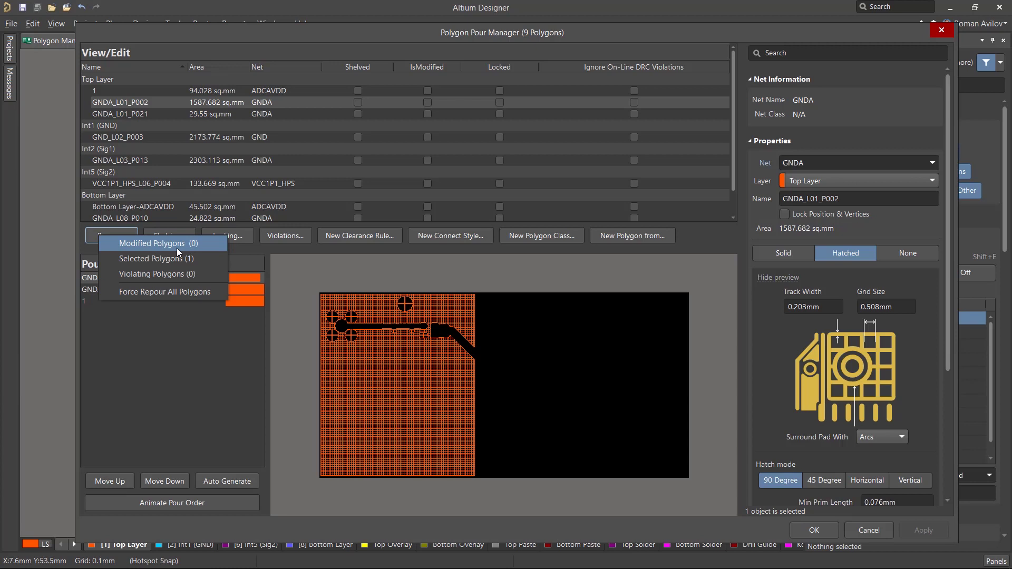
pyautogui.click(185, 293)
pyautogui.click(534, 315)
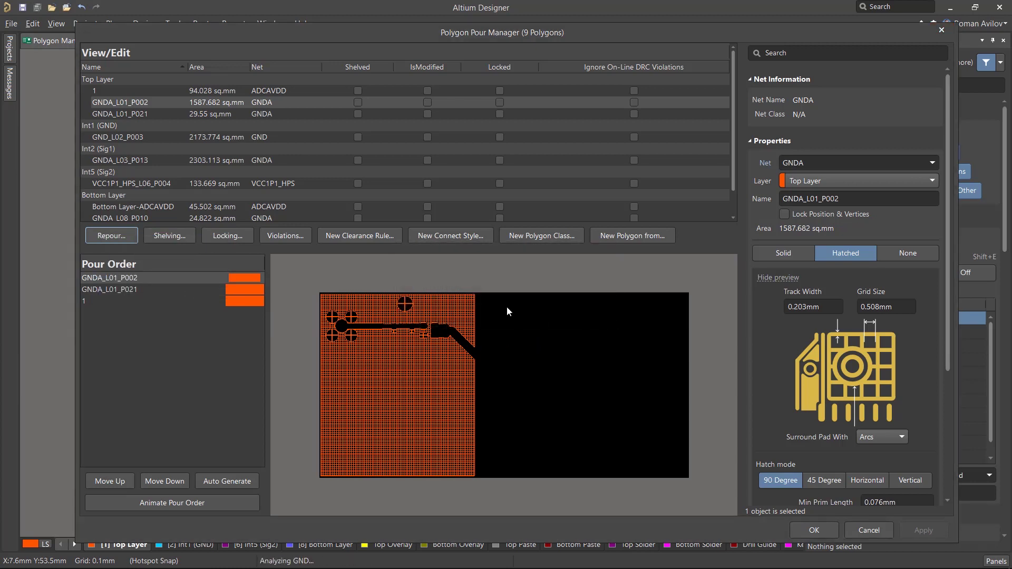
# - Shelve the GNDA_L01_P002 polygon and apply the change
pyautogui.click(358, 102)
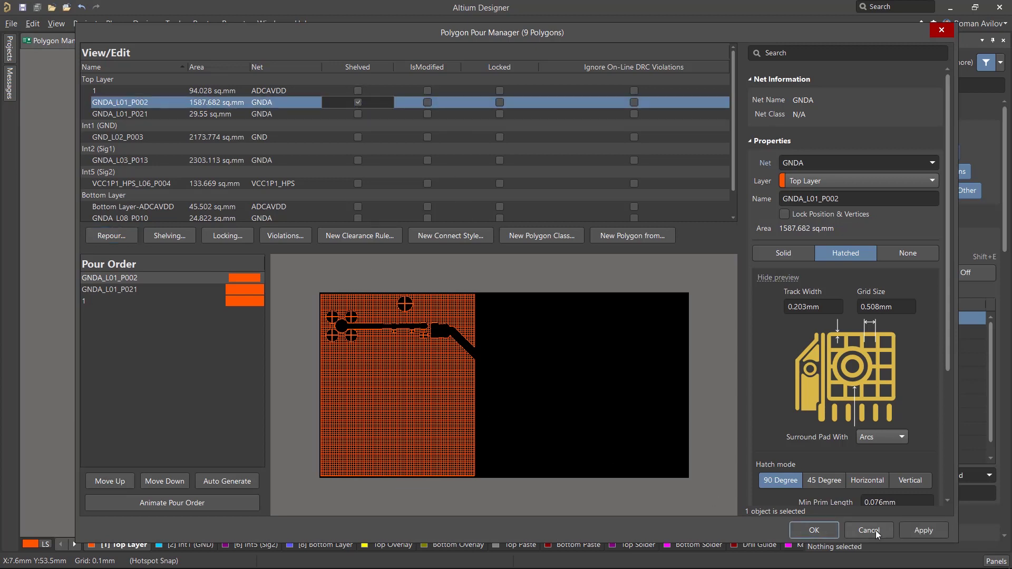
pyautogui.click(934, 530)
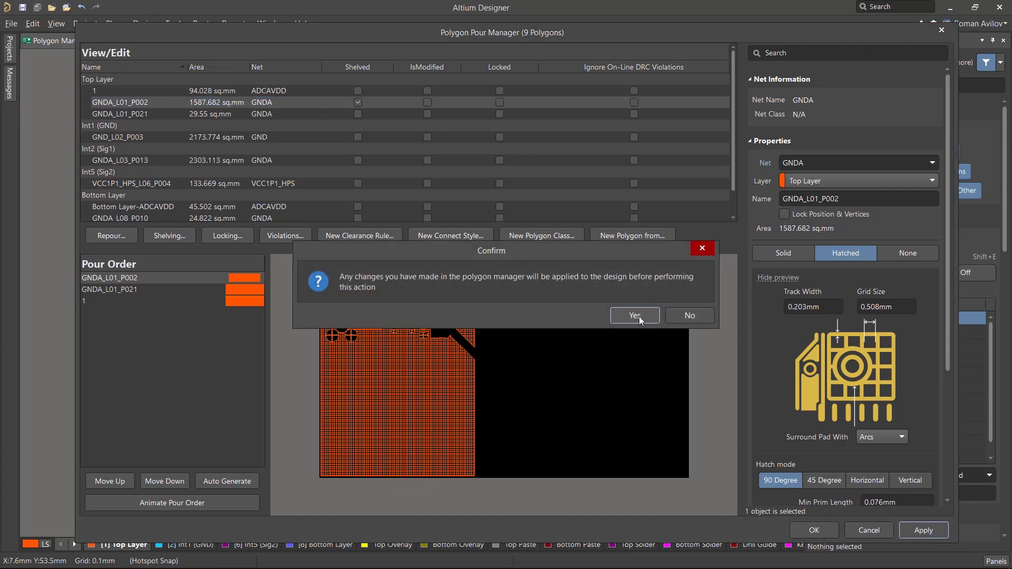
pyautogui.click(635, 315)
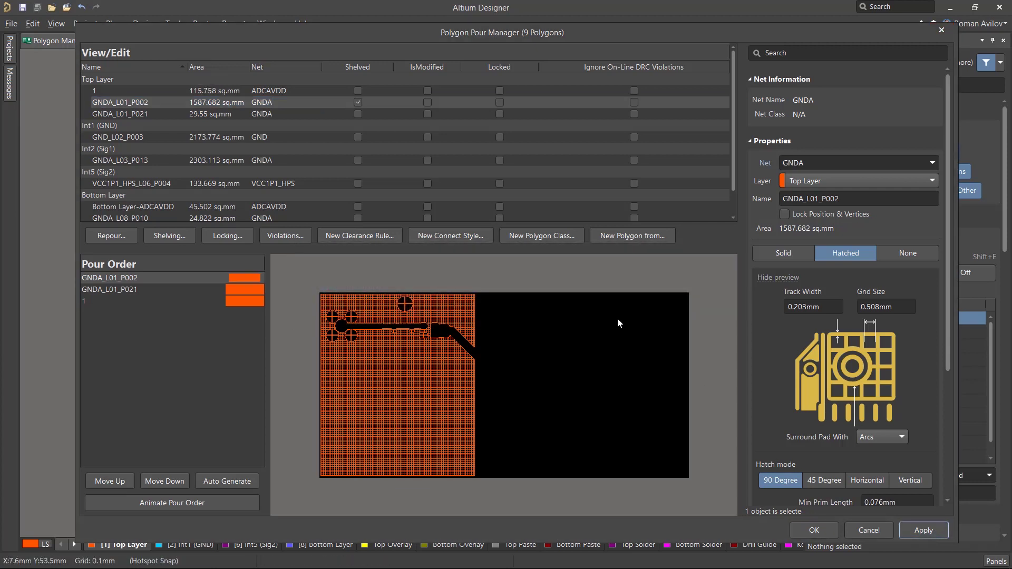
# - Unshelve all polygons and confirm so the pours are repoured
pyautogui.moveTo(309, 40); pyautogui.dragTo(287, 52)
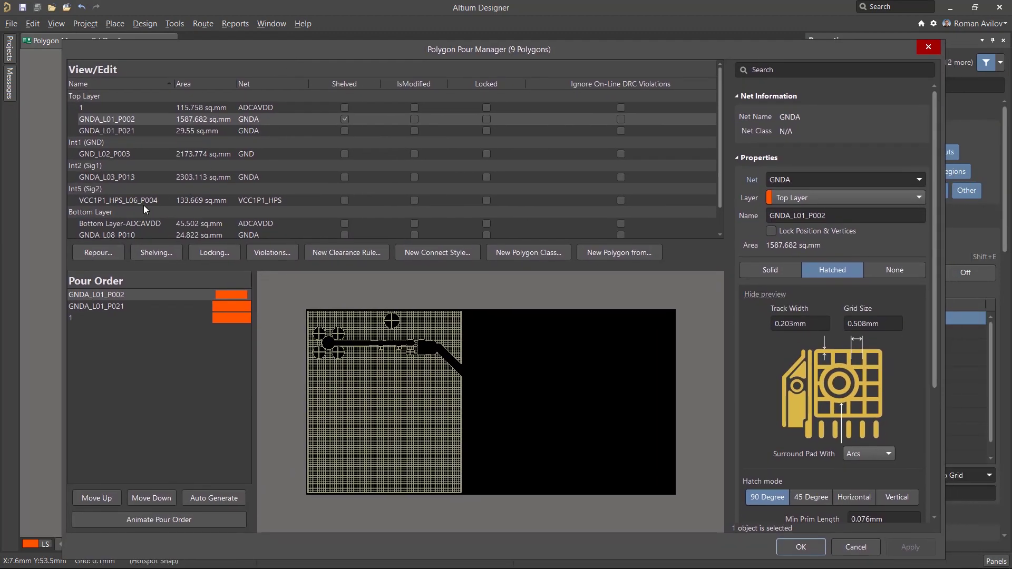
pyautogui.click(149, 254)
pyautogui.moveTo(200, 285)
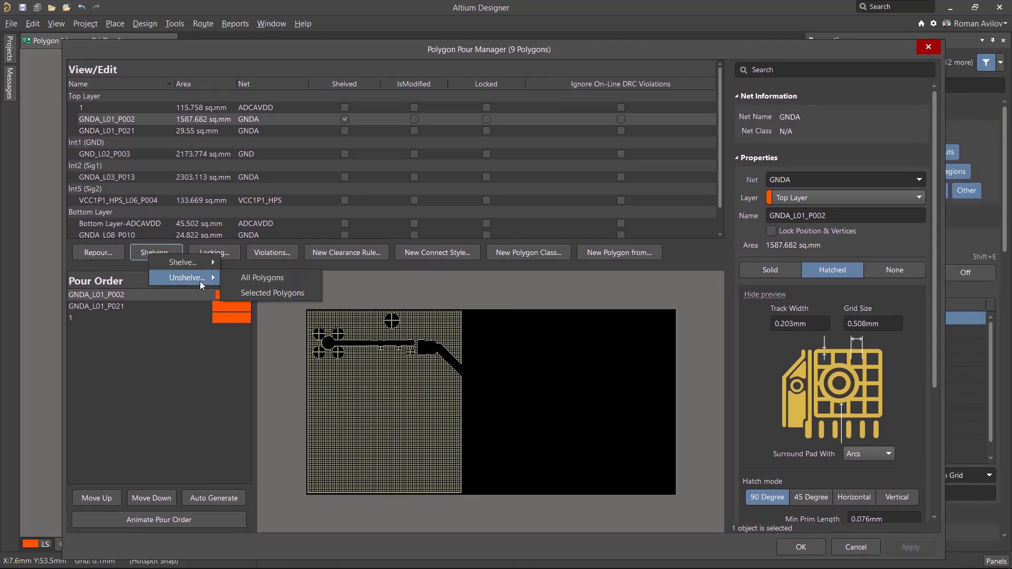
pyautogui.click(276, 280)
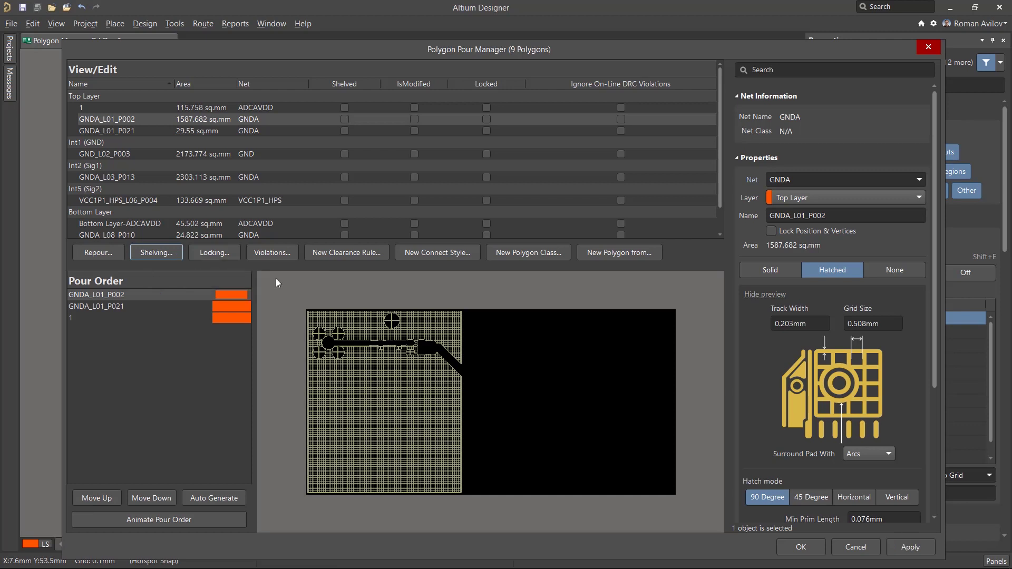
pyautogui.click(635, 315)
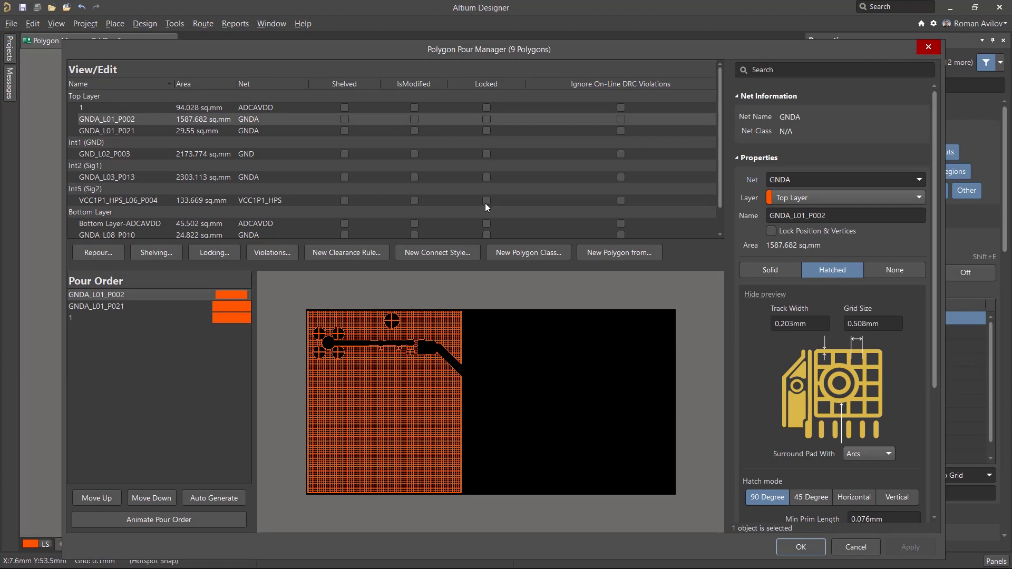
pyautogui.click(486, 119)
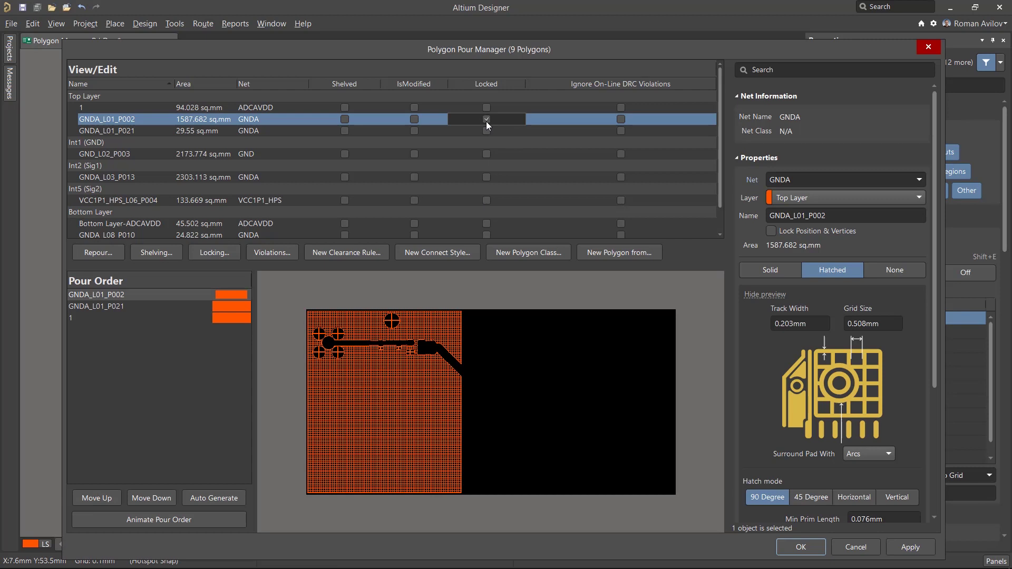
pyautogui.click(217, 248)
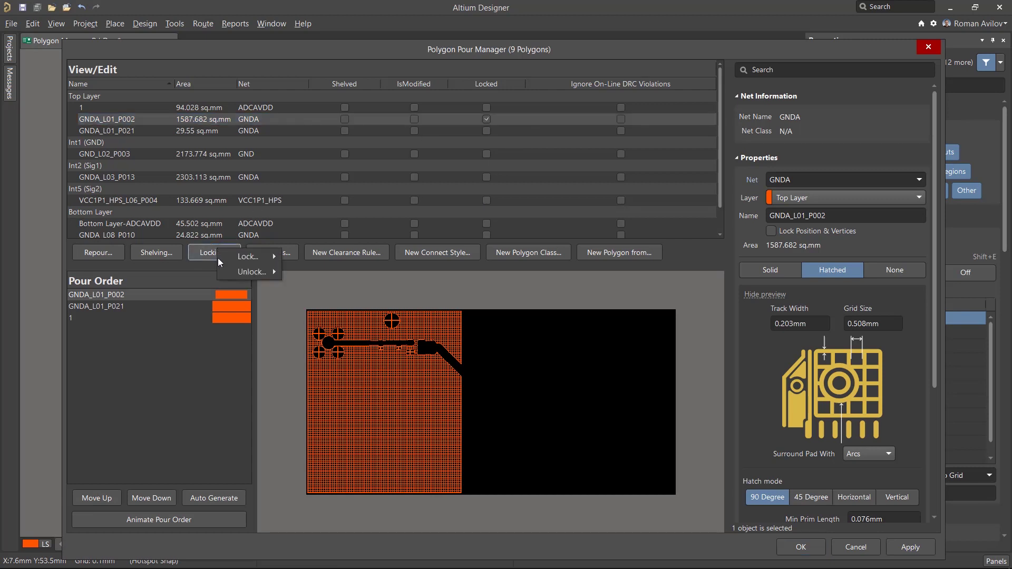
pyautogui.moveTo(264, 272)
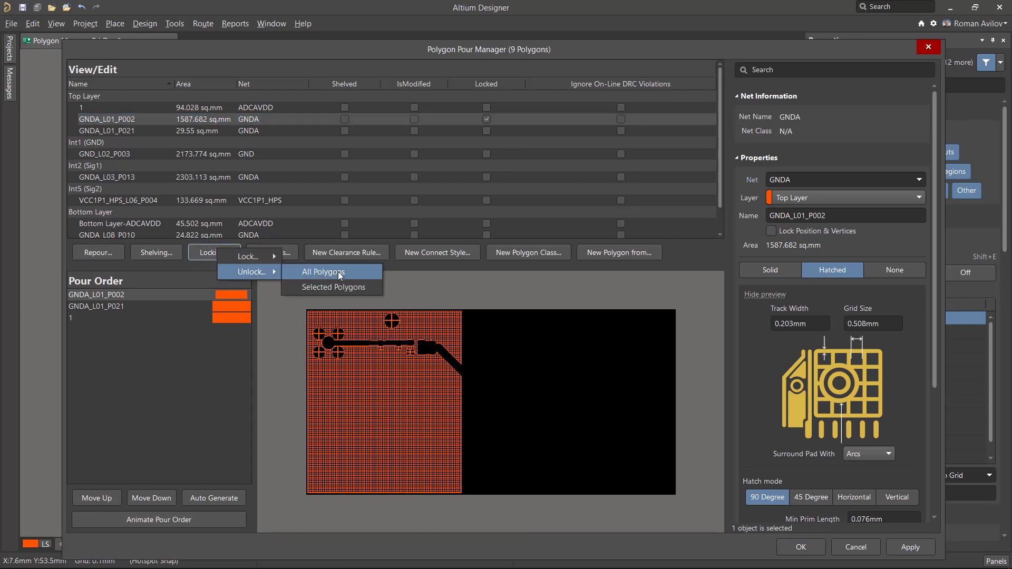
pyautogui.click(337, 271)
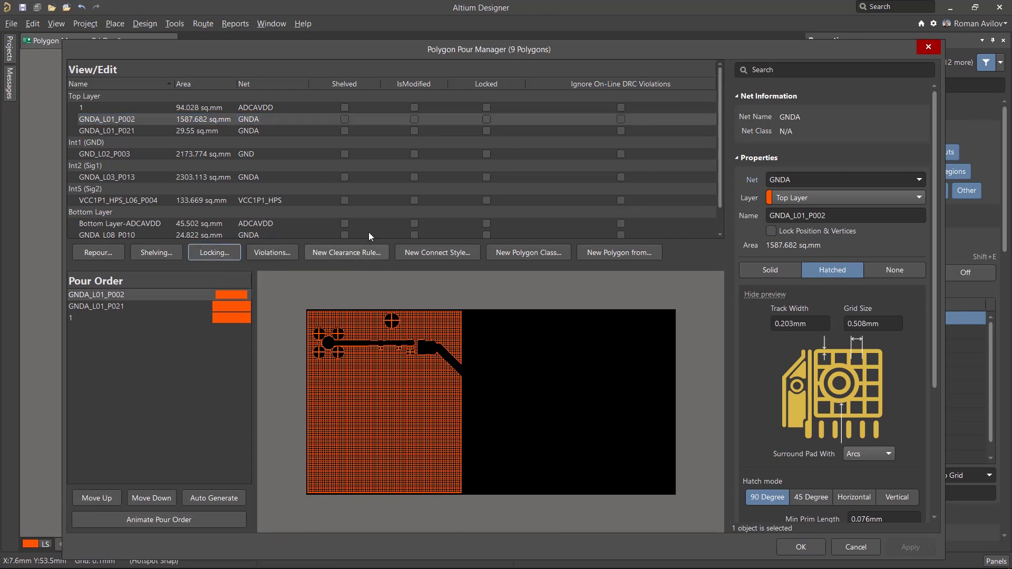
pyautogui.click(621, 120)
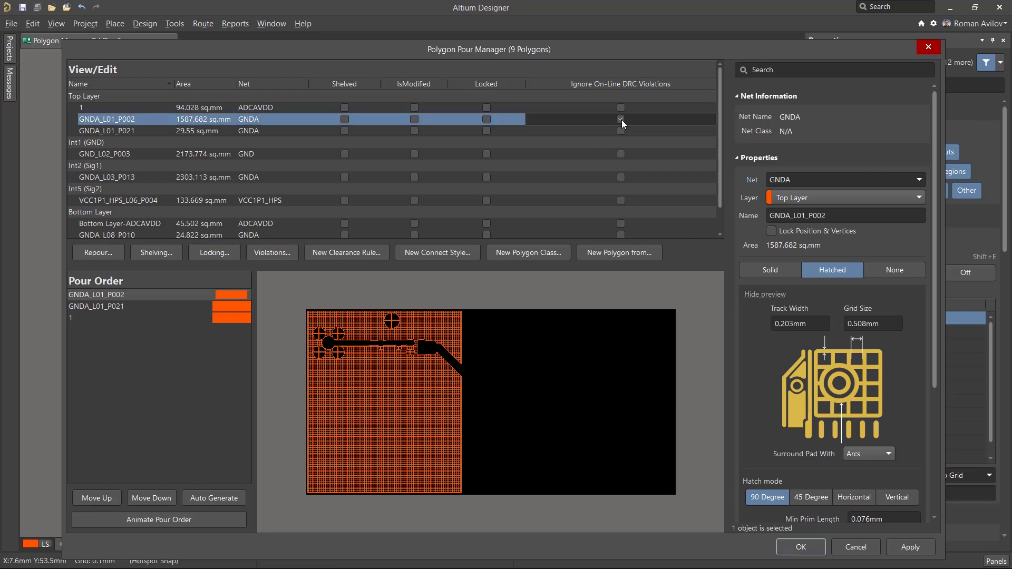
pyautogui.click(262, 254)
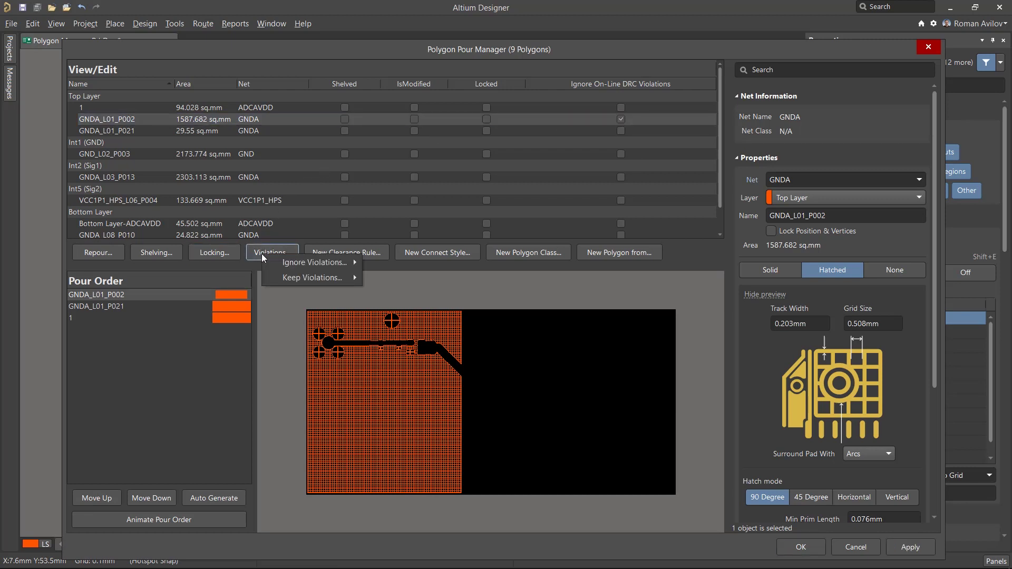
pyautogui.moveTo(295, 277)
pyautogui.click(409, 277)
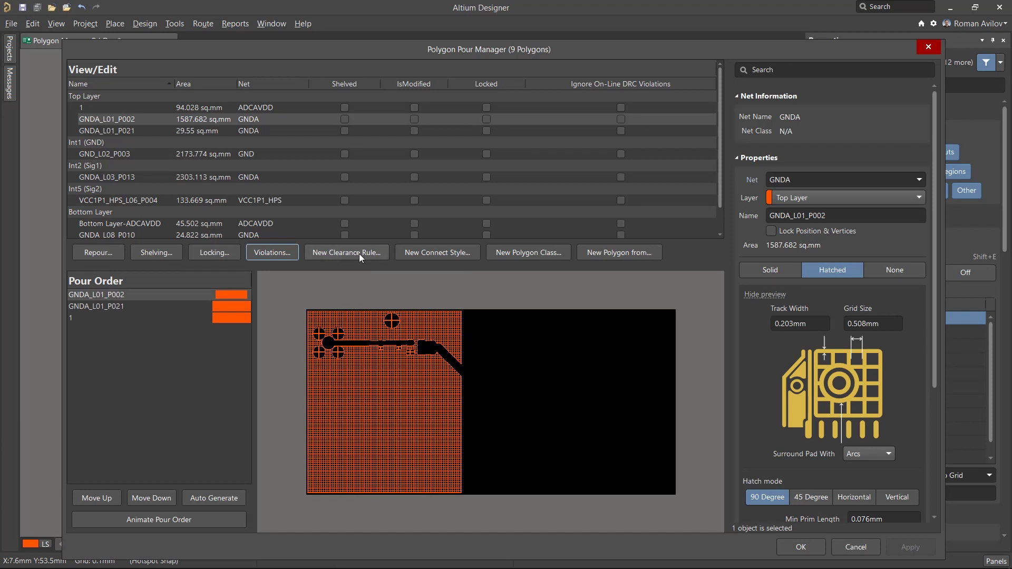
pyautogui.keyDown('shift'); pyautogui.click(113, 107); pyautogui.keyUp('shift')
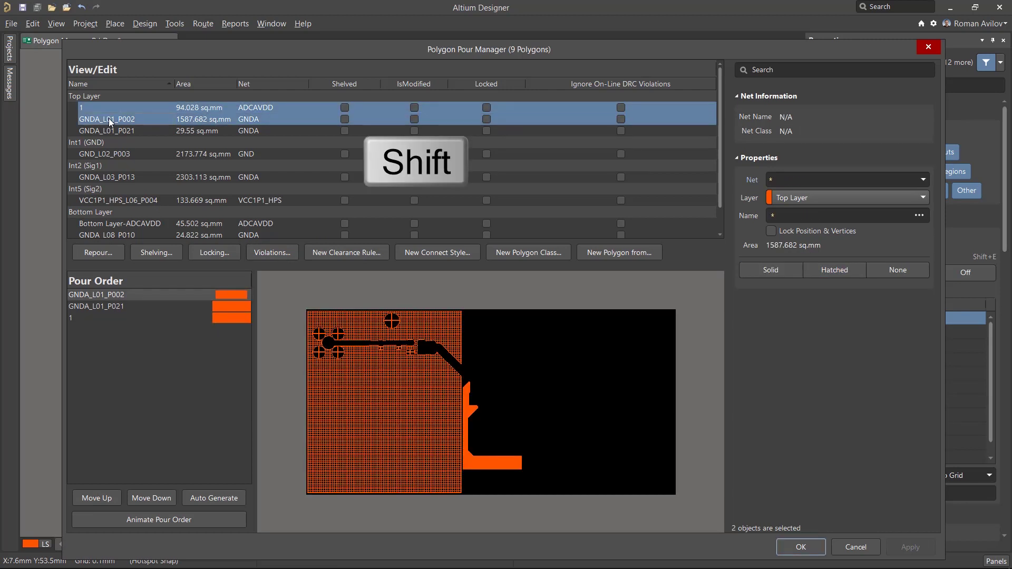
pyautogui.click(339, 253)
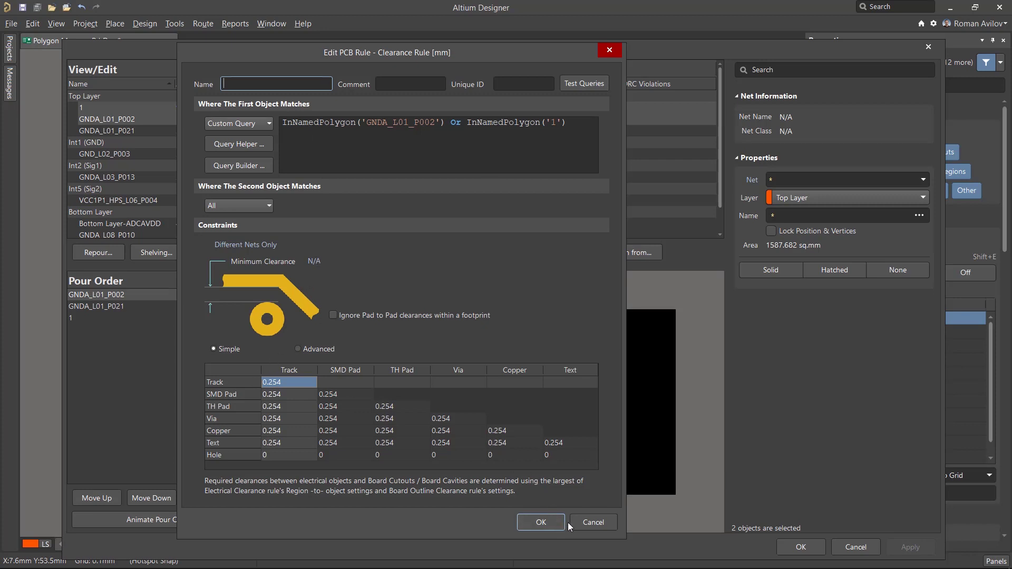
pyautogui.click(606, 49)
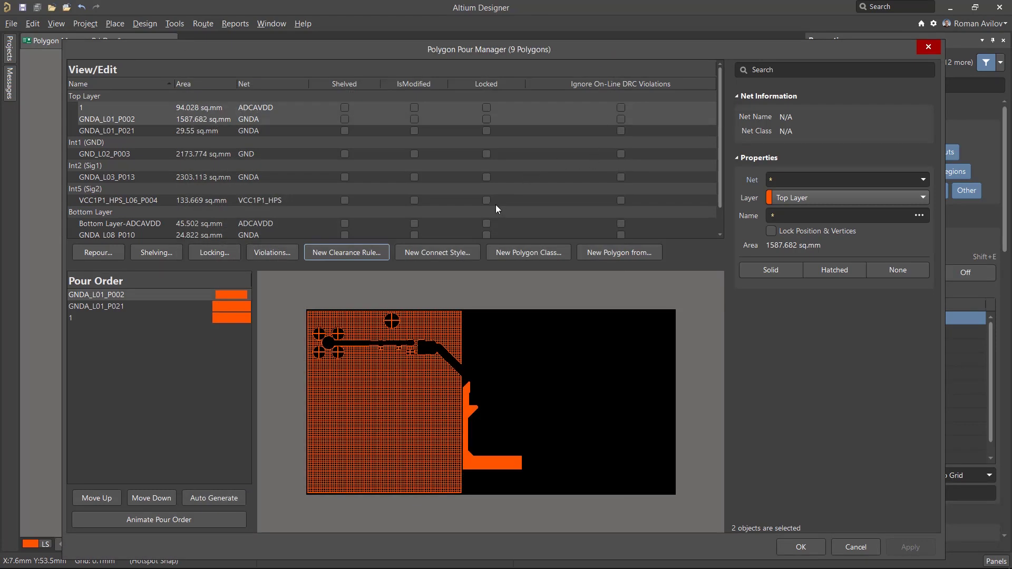
pyautogui.click(416, 253)
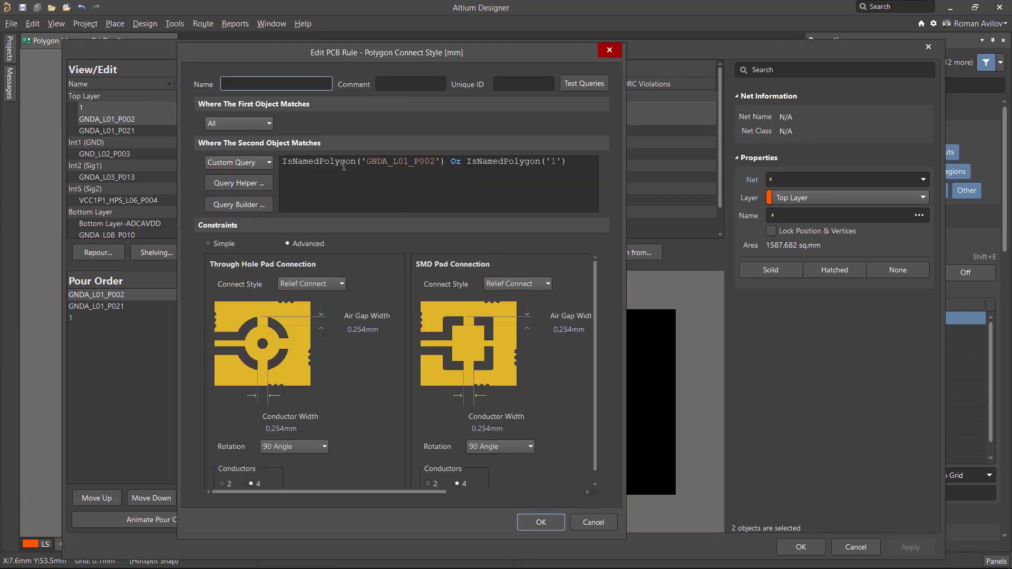
pyautogui.click(220, 244)
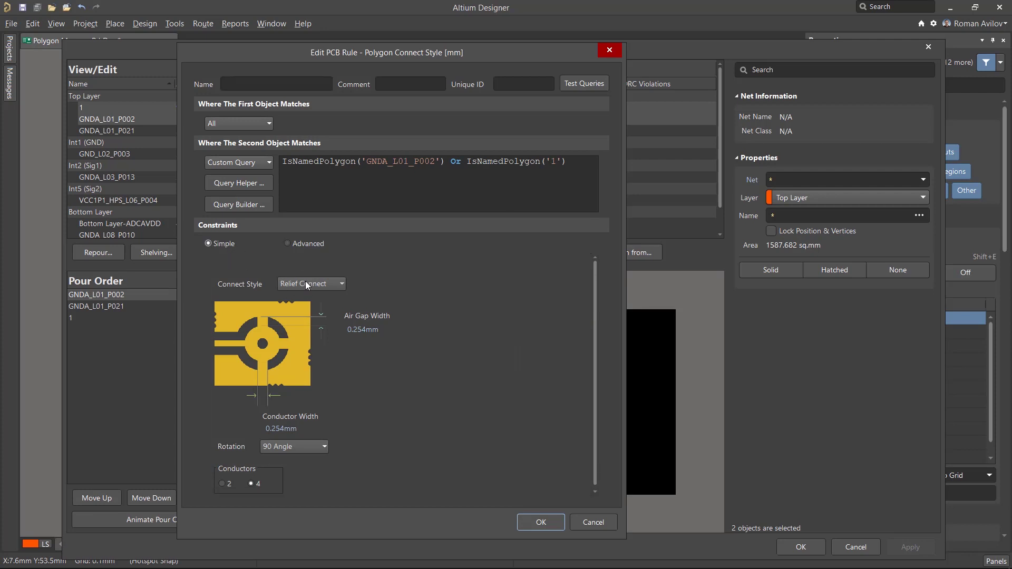
pyautogui.click(310, 284)
pyautogui.click(301, 309)
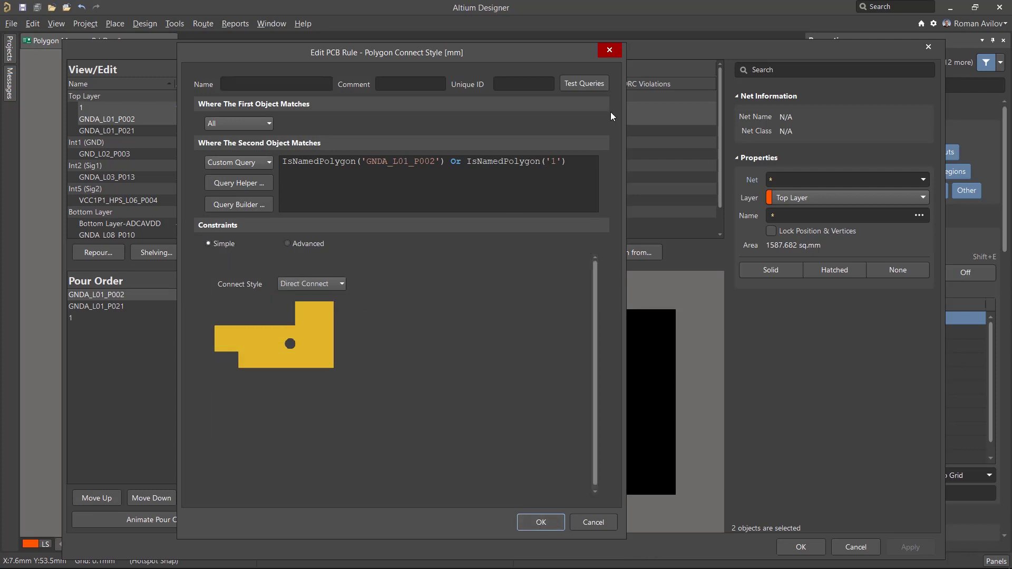
pyautogui.click(610, 51)
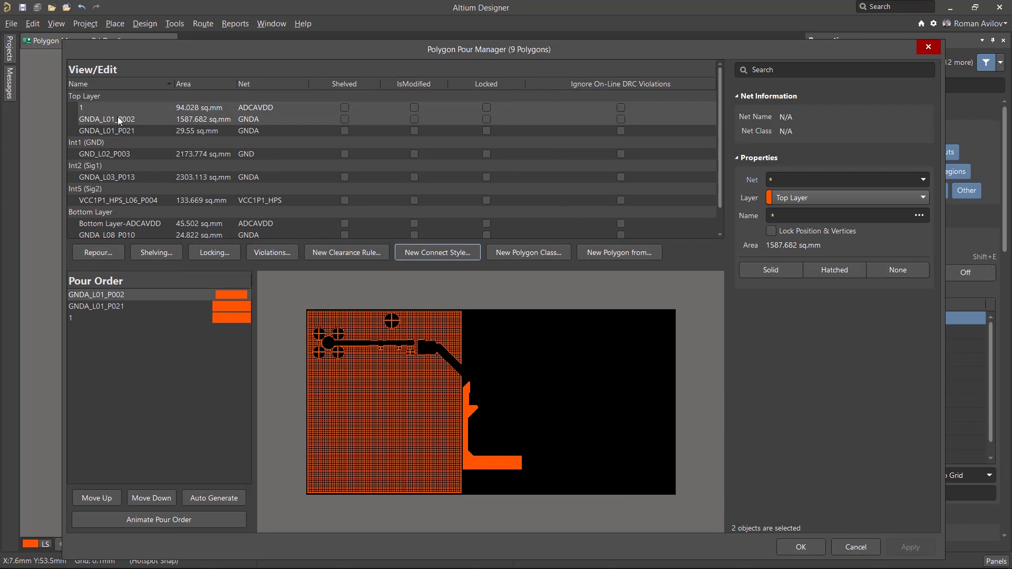
pyautogui.click(525, 253)
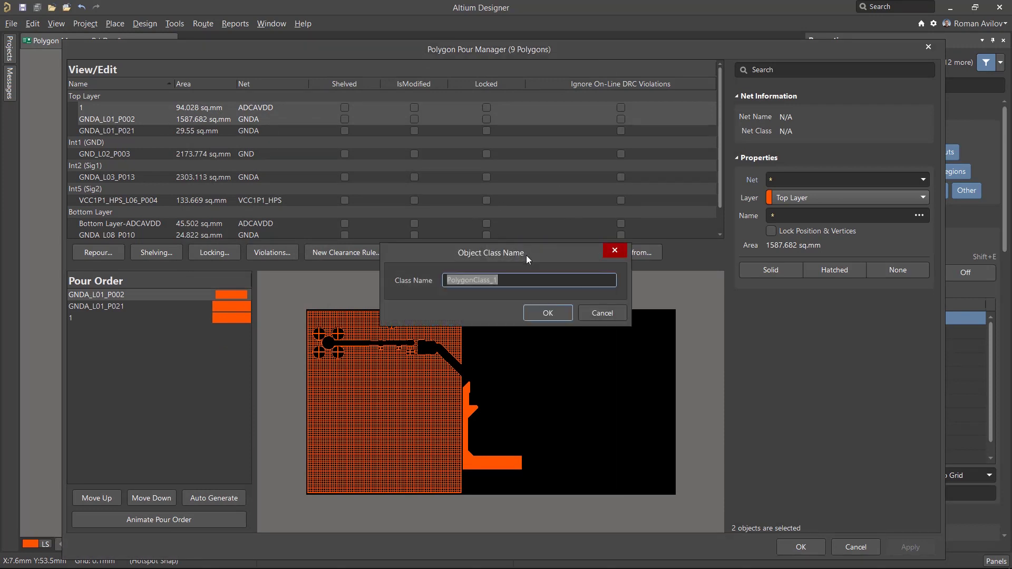
pyautogui.click(618, 254)
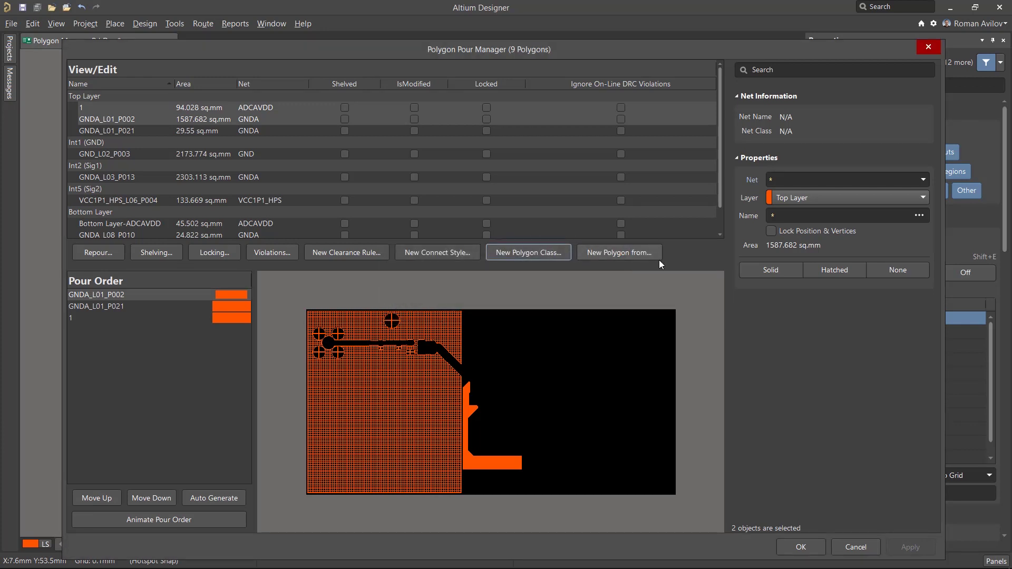
# - Select only the GNDA_L01_P002 polygon in the manager
pyautogui.click(626, 254)
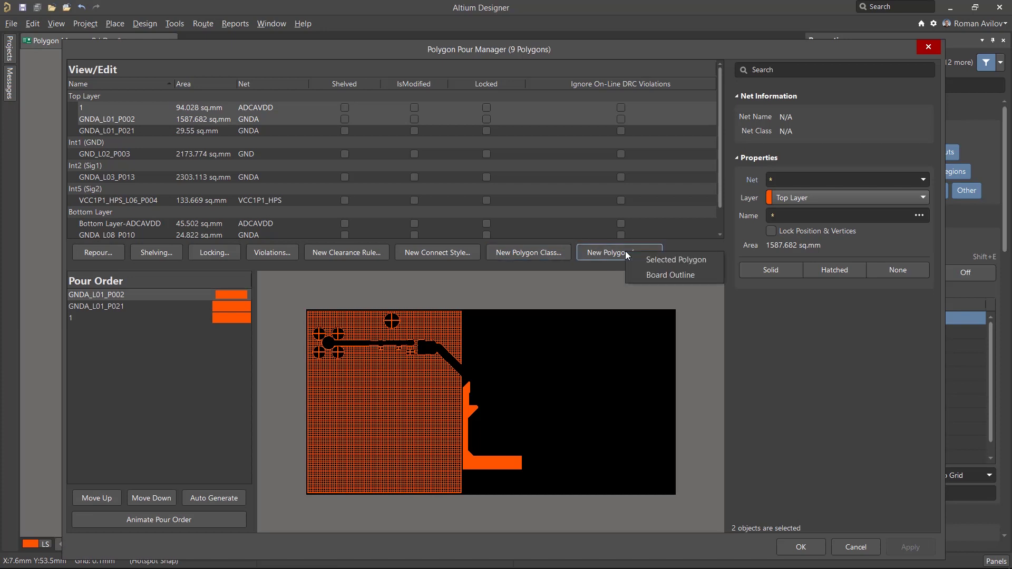
pyautogui.click(680, 259)
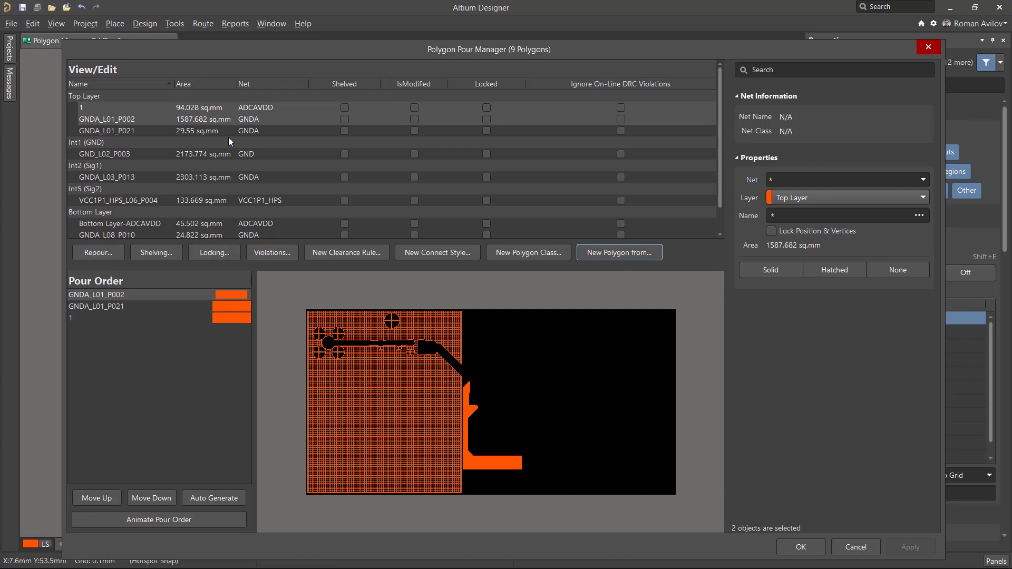
pyautogui.click(232, 120)
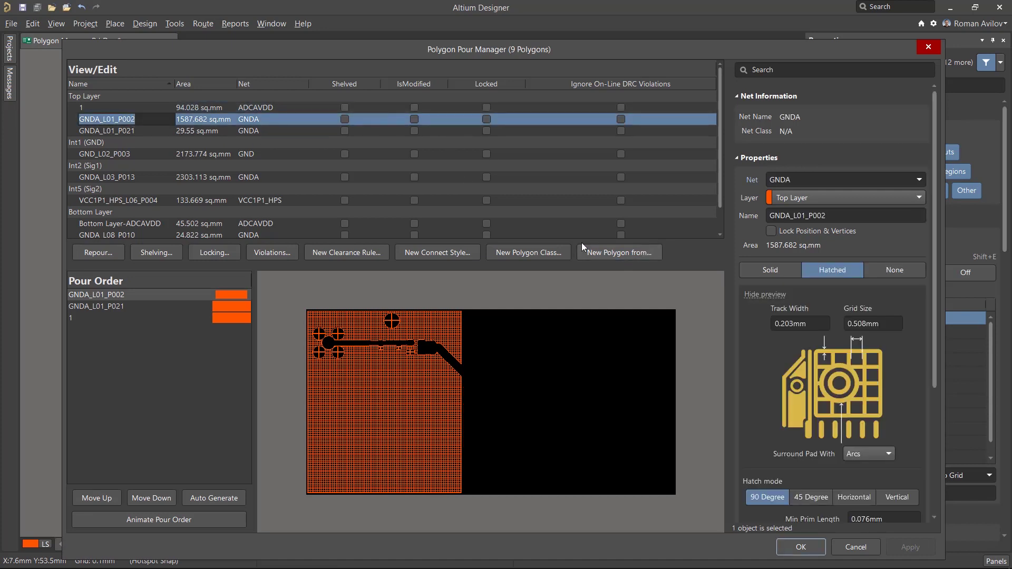
# - Create a board-outline polygon on the Bottom Layer and apply it, pouring 4300.003 sq.mm
pyautogui.click(638, 250)
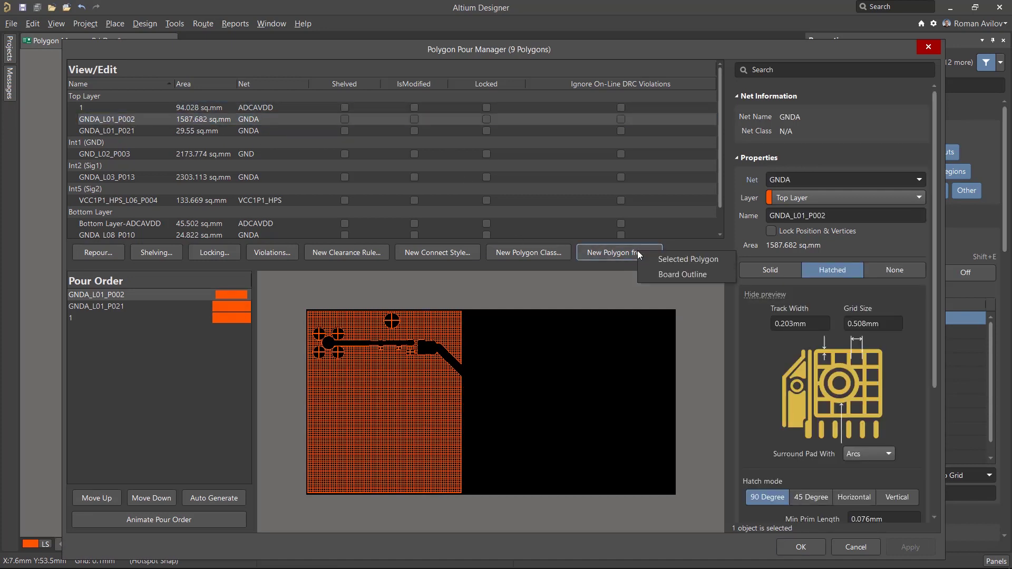
pyautogui.click(680, 274)
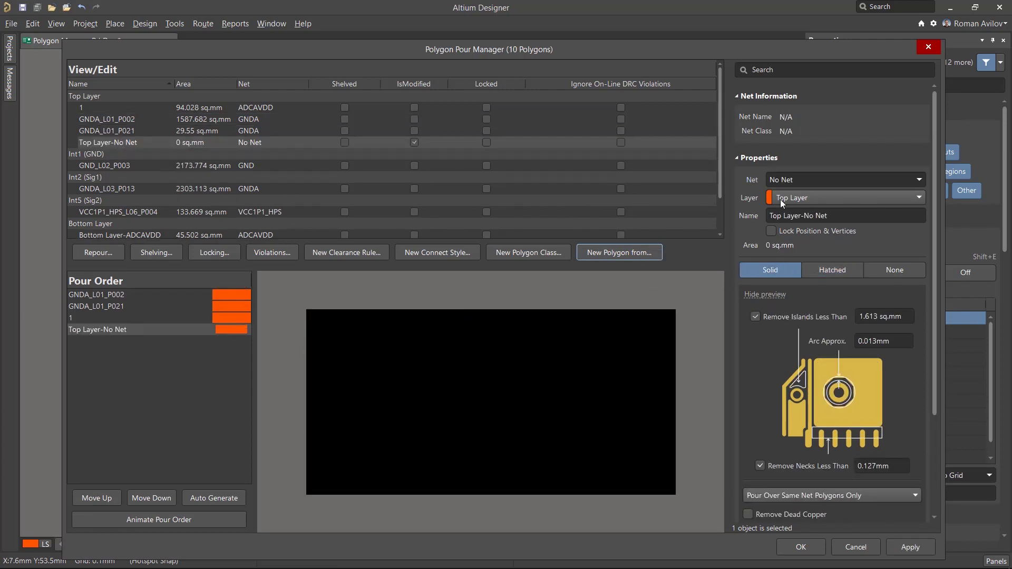
pyautogui.click(796, 197)
pyautogui.click(797, 285)
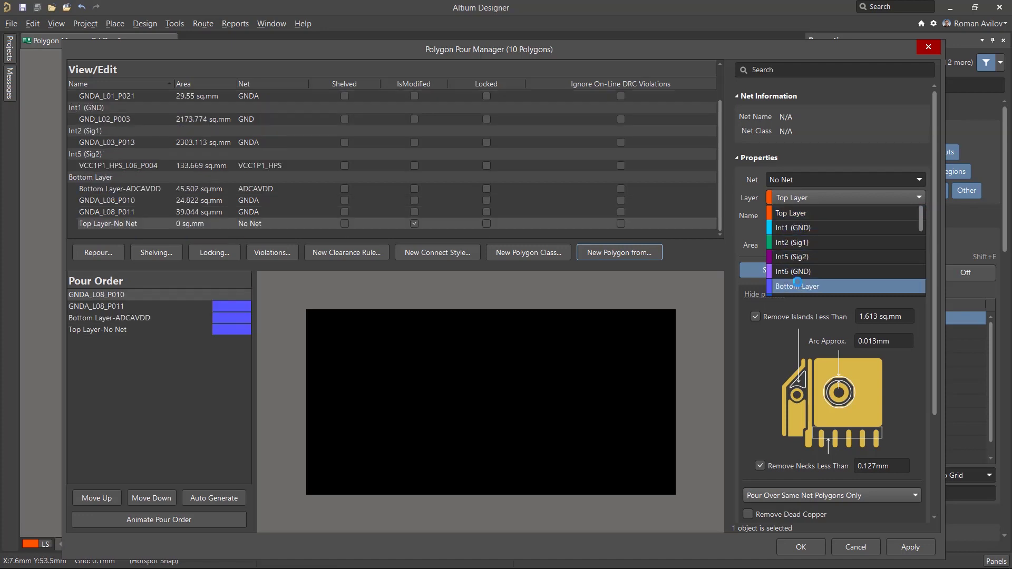
pyautogui.click(924, 548)
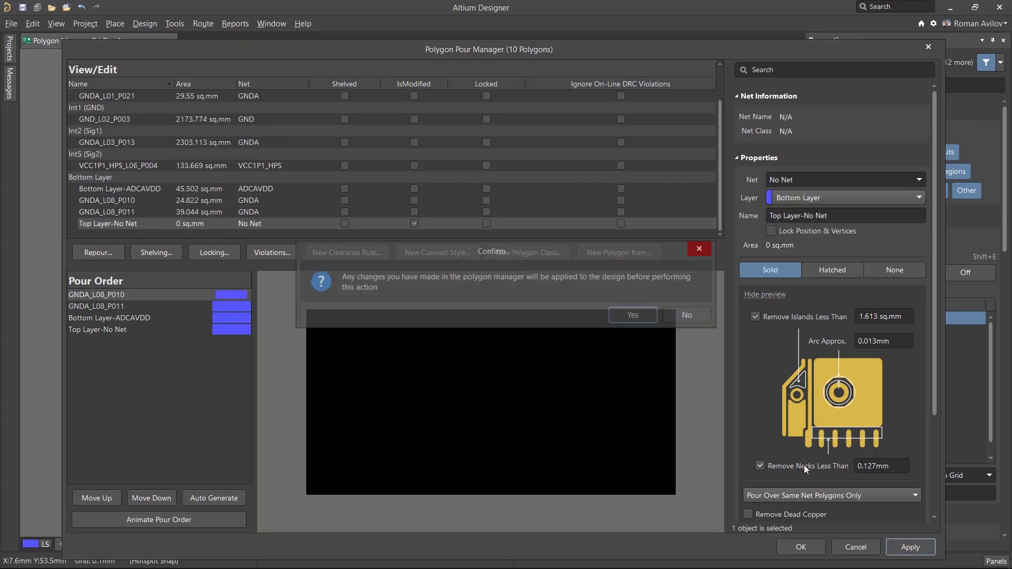
pyautogui.click(635, 316)
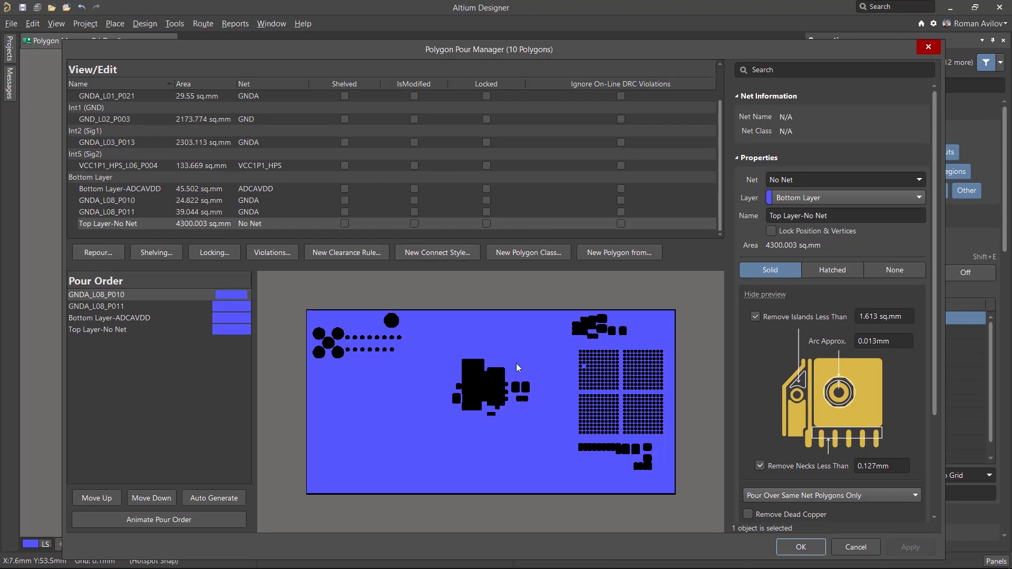
# - Delete the Top Layer-No Net board-outline polygon, leaving 9 polygons listed
pyautogui.rightClick(134, 224)
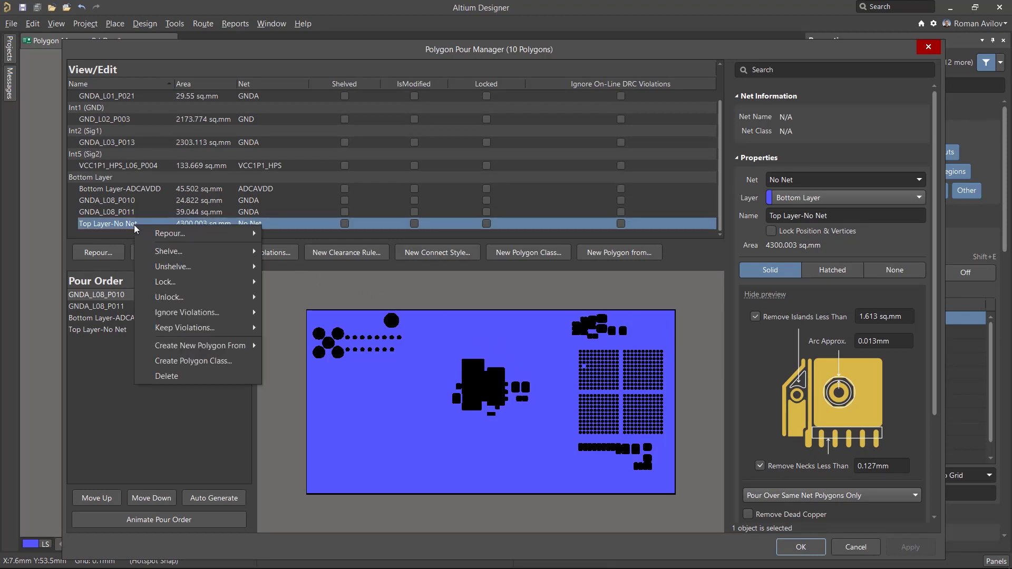
pyautogui.click(163, 376)
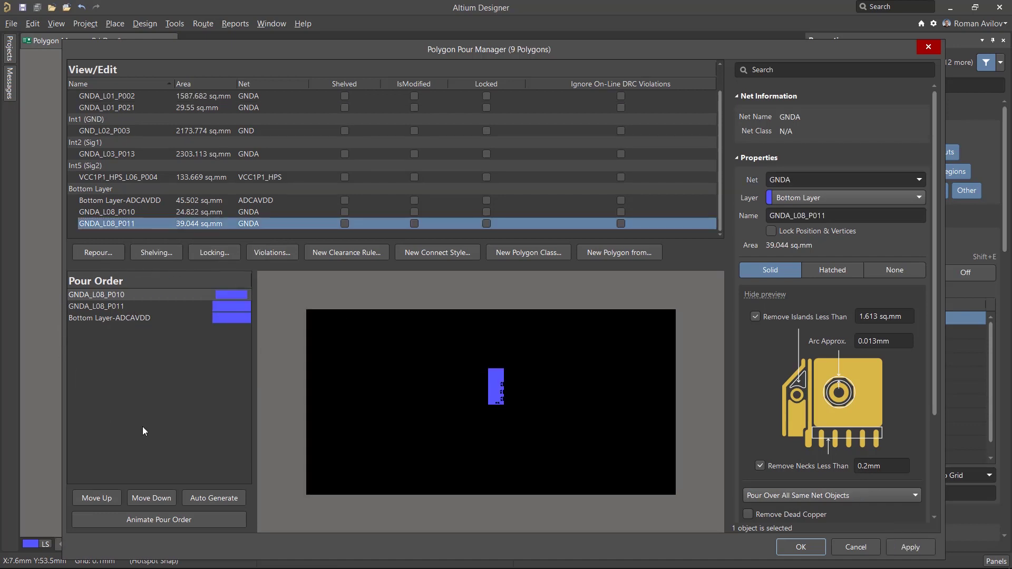
pyautogui.scroll(1, 135, 176)
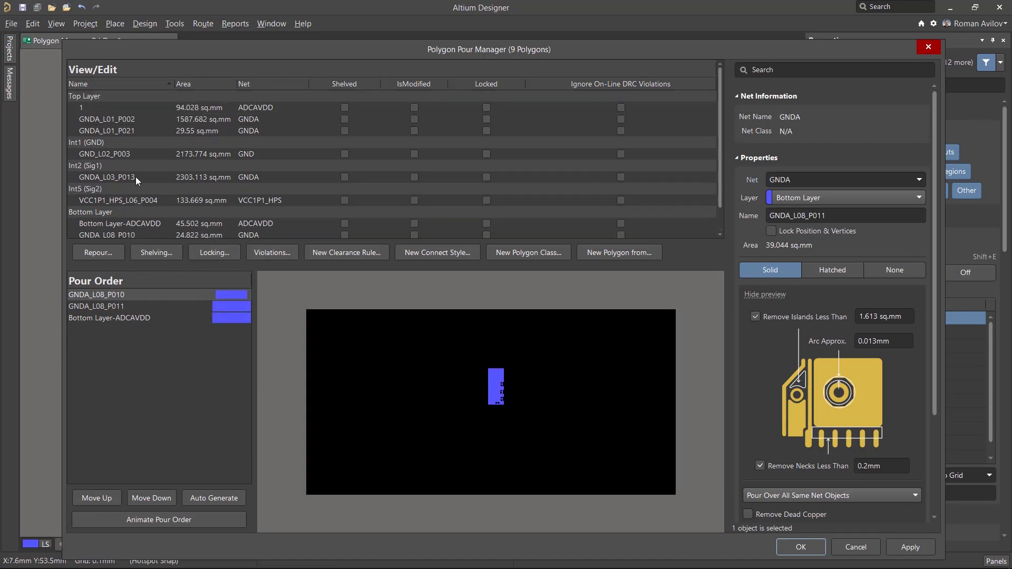
pyautogui.scroll(-1, 135, 176)
pyautogui.scroll(1, 135, 176)
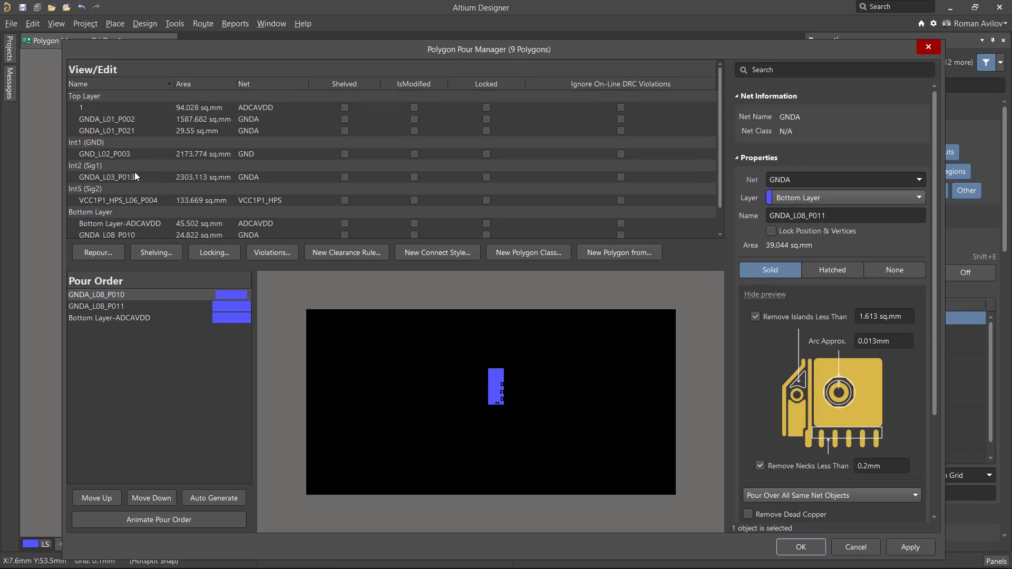
# - Animate the pour order, then move polygon 1 up twice and back down twice
pyautogui.click(109, 121)
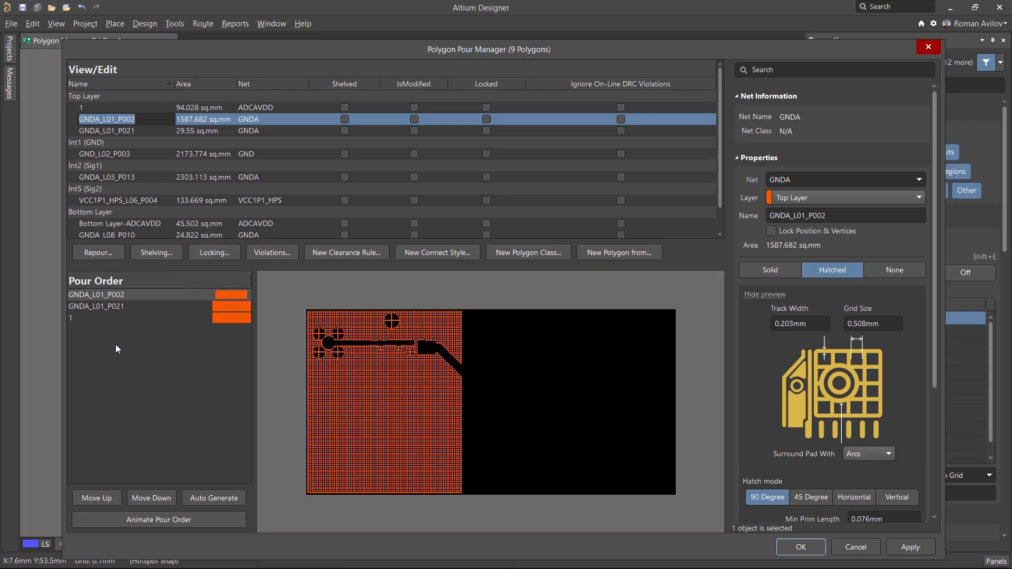
pyautogui.click(167, 523)
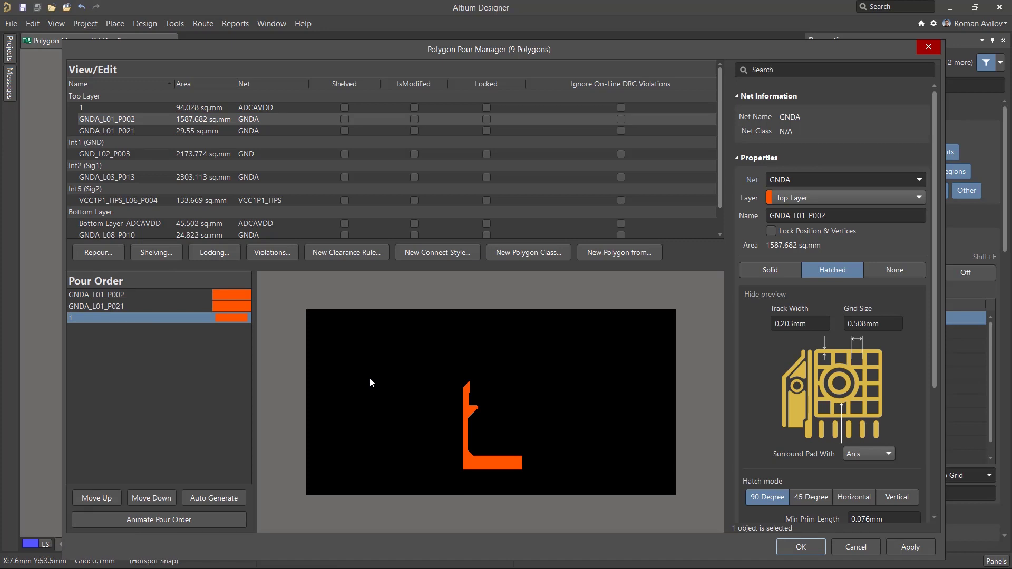
pyautogui.click(99, 498)
pyautogui.click(99, 499)
pyautogui.click(142, 501)
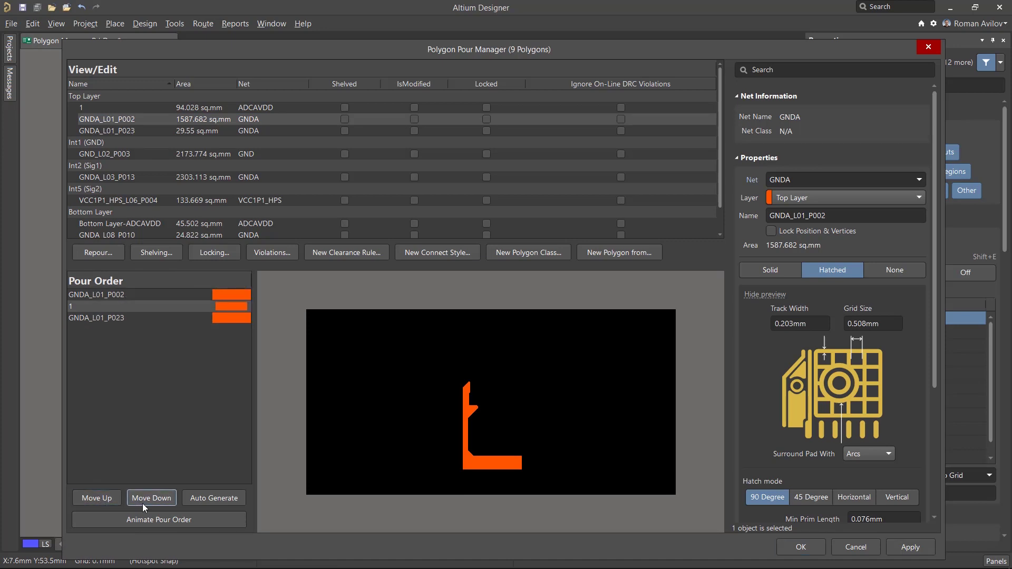
pyautogui.click(142, 500)
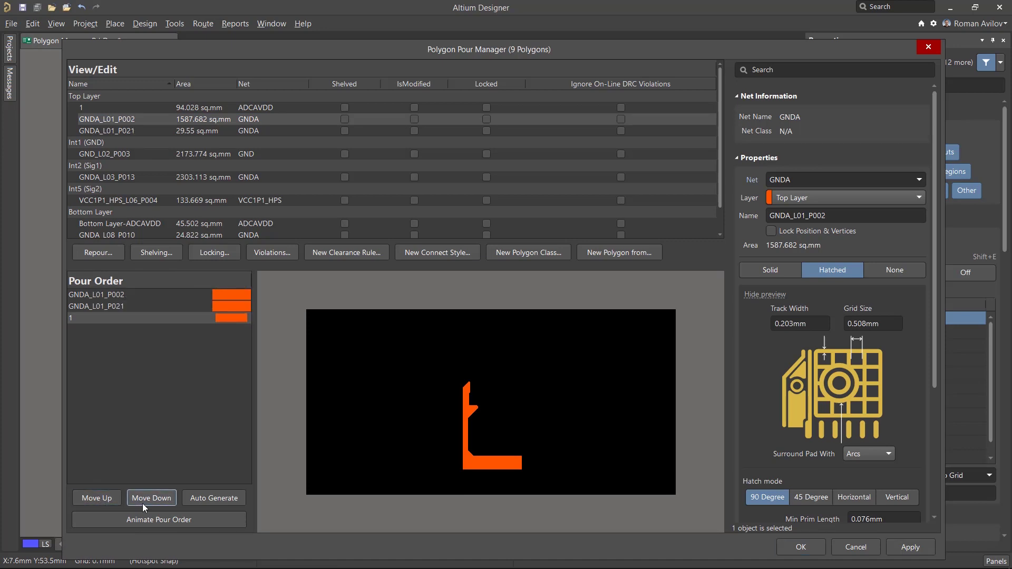
# - Auto-generate the pour order and review GNDA_L01_P042, polygon 1 and GNDA_L01_P044
pyautogui.click(207, 498)
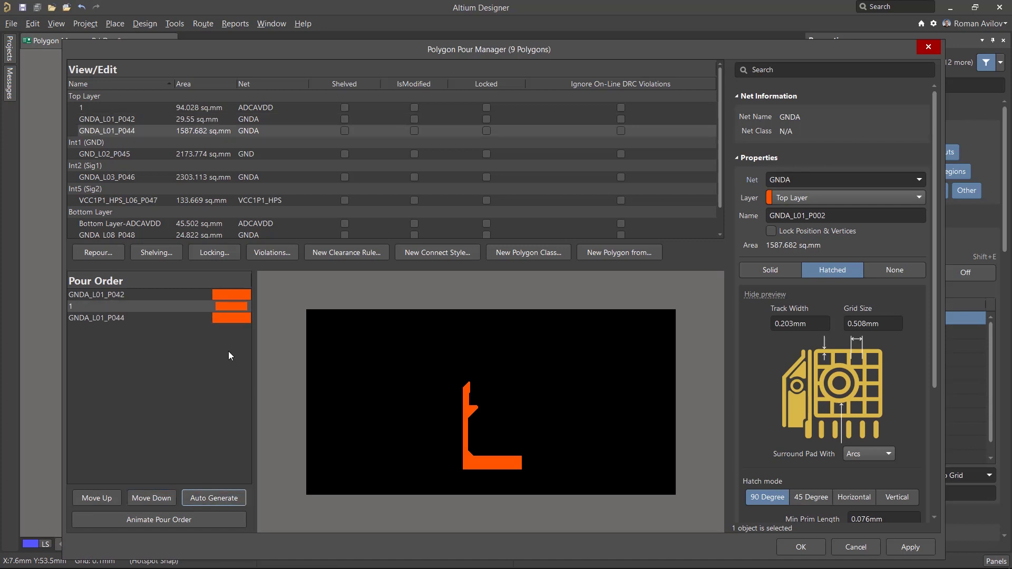
pyautogui.click(144, 295)
pyautogui.click(144, 307)
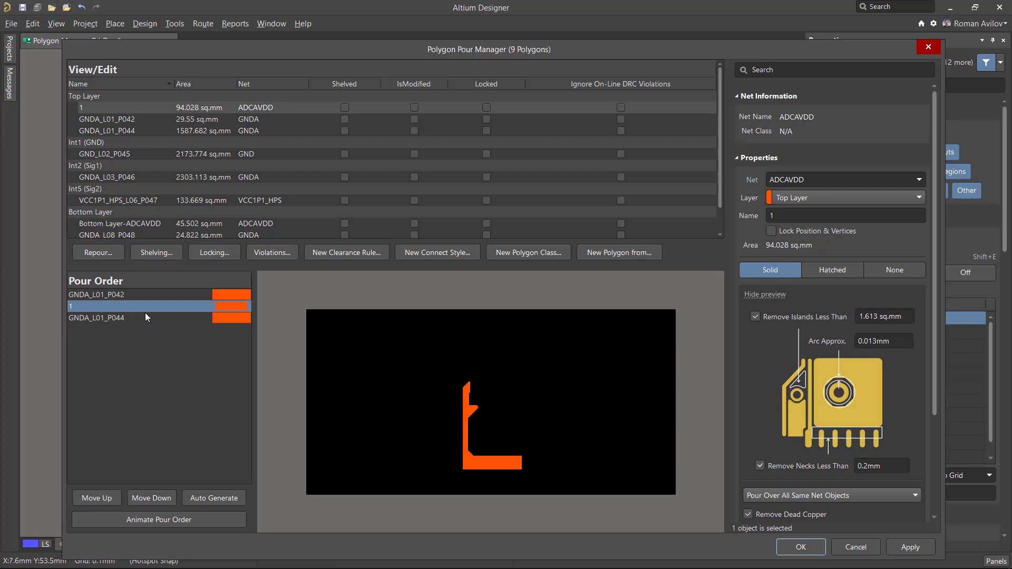
pyautogui.click(144, 318)
# - Accept the polygon changes with OK and zoom in on the board near the chip
pyautogui.click(801, 547)
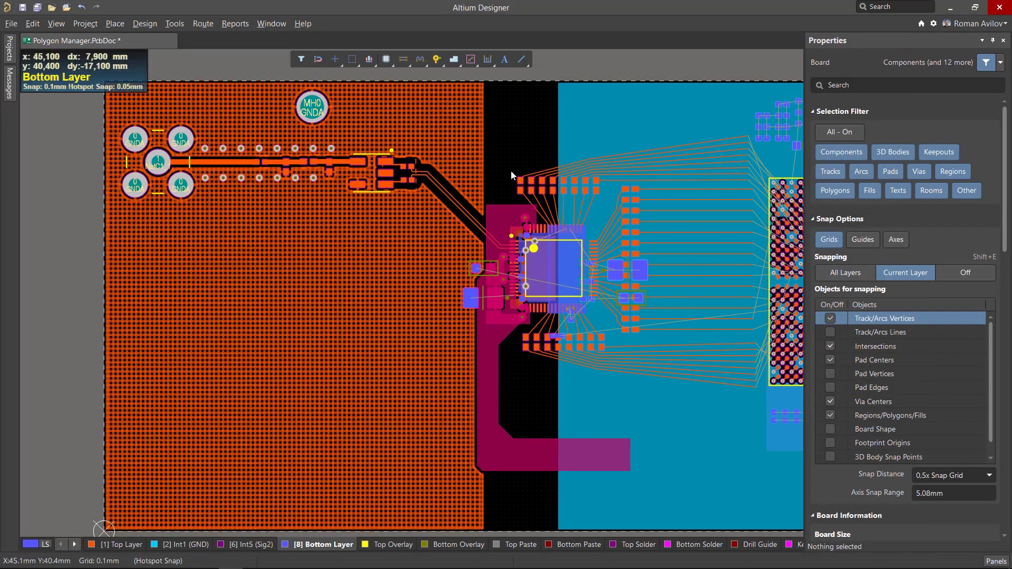
pyautogui.keyDown('ctrl'); pyautogui.scroll(3, 500, 353); pyautogui.keyUp('ctrl')
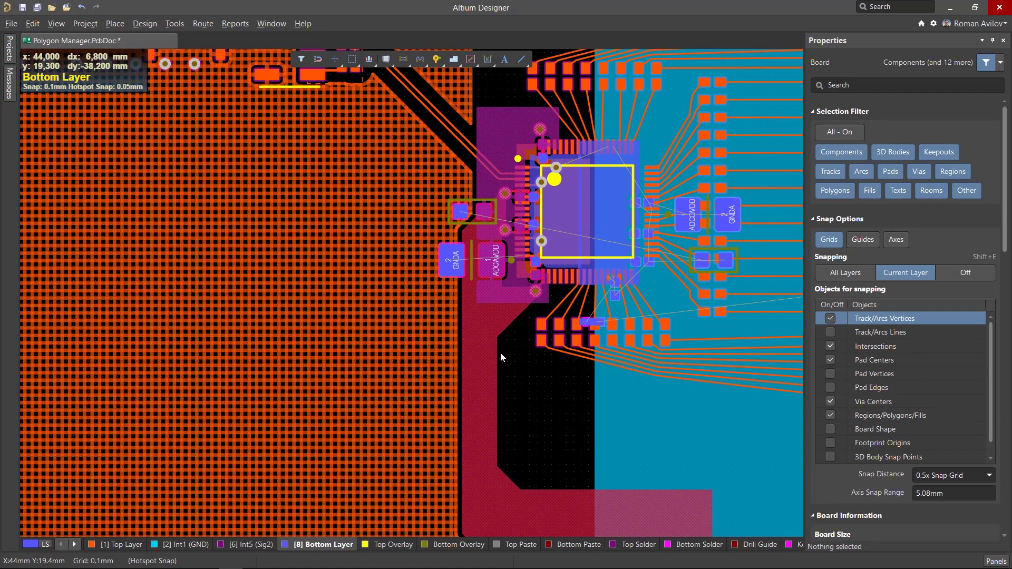